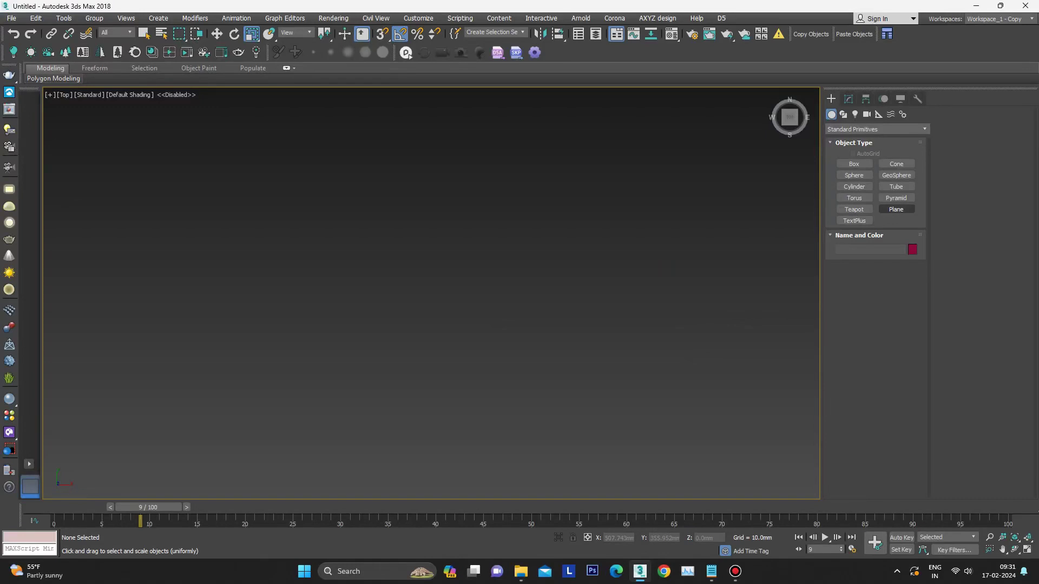
# Step: Draw a 340 x 340 mm plane in the Top viewport with edged faces shown
pyautogui.moveTo(479, 211); pyautogui.dragTo(654, 397)
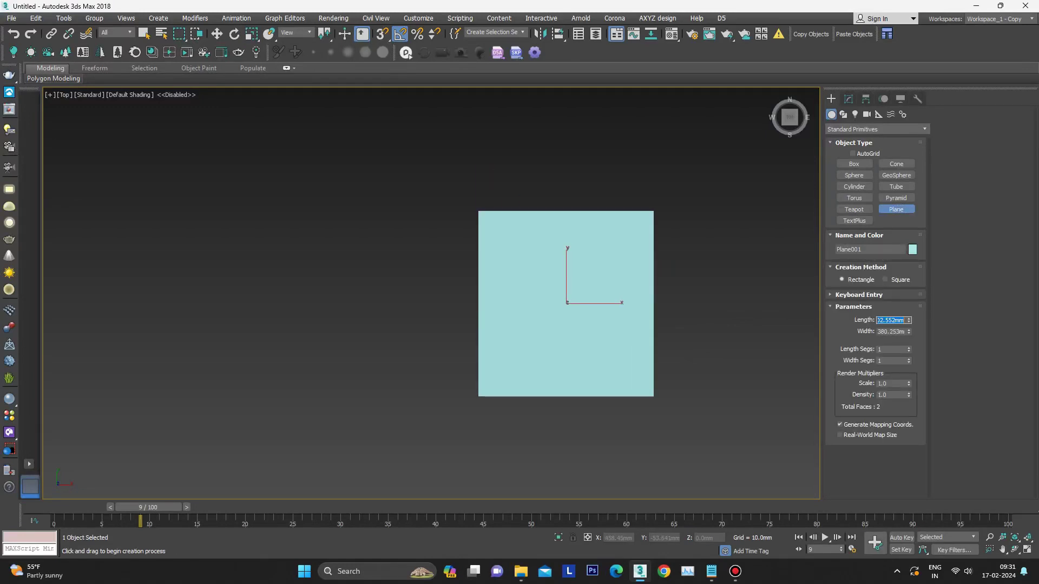
pyautogui.write('0')
pyautogui.press('Return')
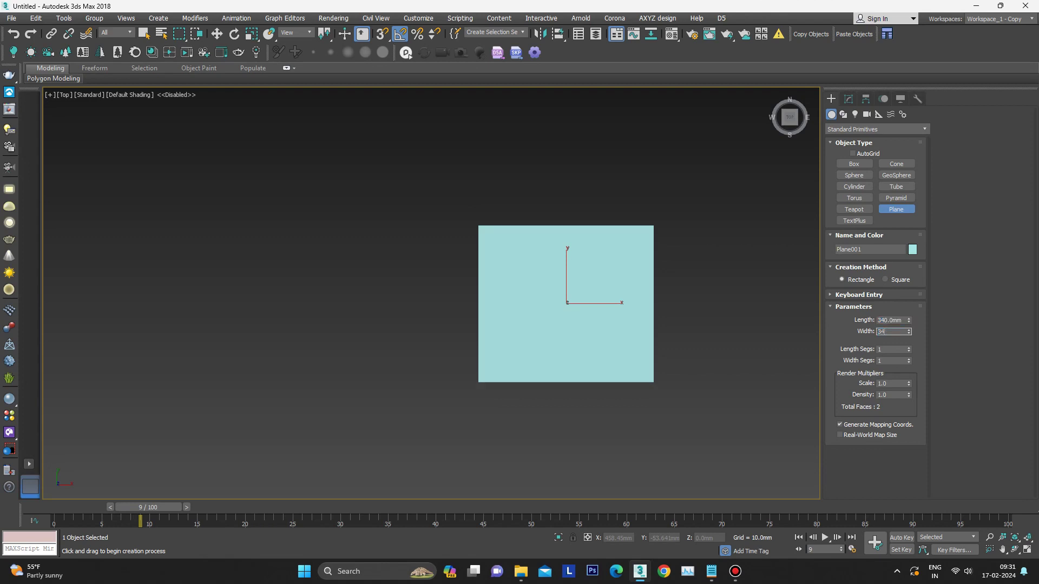
pyautogui.write('0')
pyautogui.press('Return')
pyautogui.scroll(3, 586, 323)
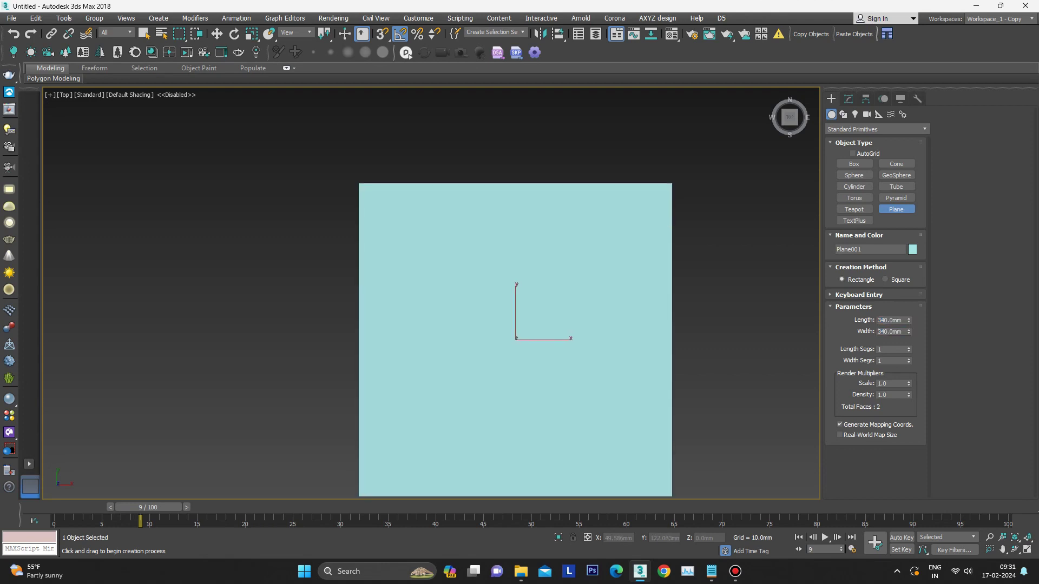
pyautogui.press('F4')
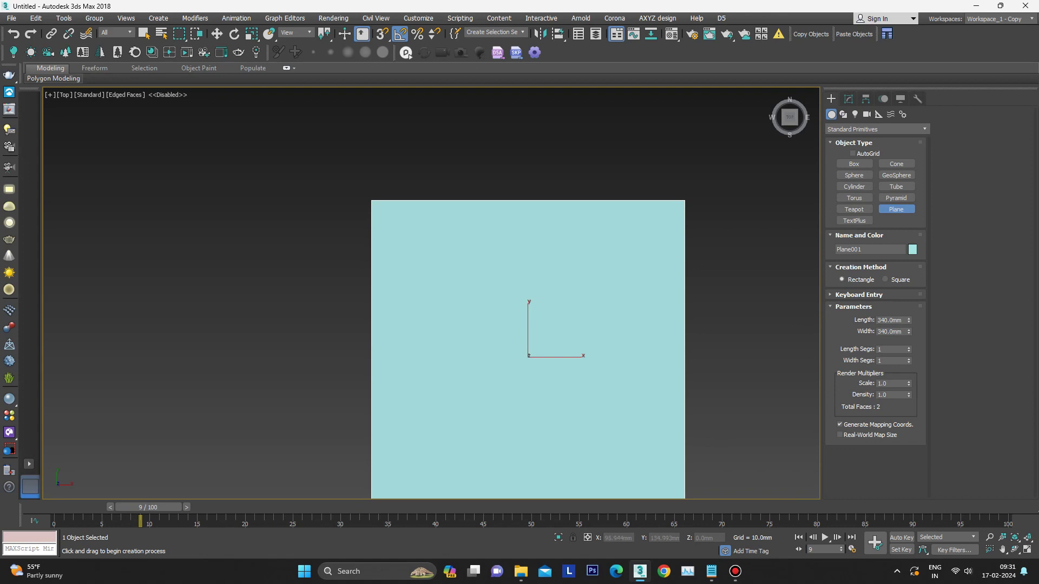
pyautogui.write('2')
# Step: Give the plane 12 length and 12 width segments
pyautogui.press('Tab')
pyautogui.write('12')
pyautogui.press('Return')
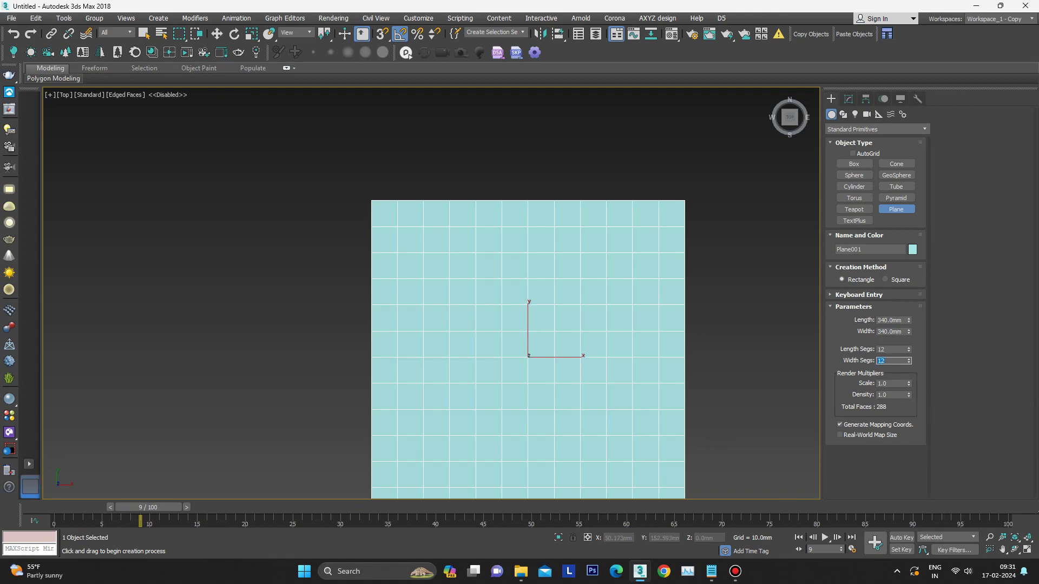
pyautogui.moveTo(554, 406); pyautogui.dragTo(572, 278, button='middle')
pyautogui.scroll(3, 572, 278)
# Step: Convert the plane to Editable Poly, then undo the conversion
pyautogui.press('r')
pyautogui.rightClick(679, 280)
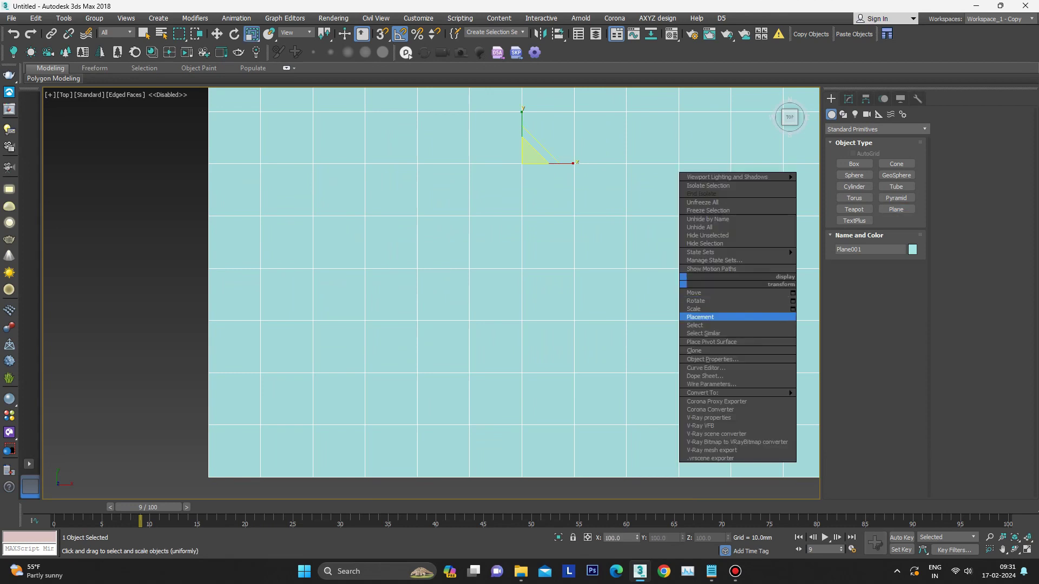
pyautogui.click(827, 402)
pyautogui.scroll(-3, 639, 444)
pyautogui.scroll(2, 578, 238)
pyautogui.scroll(-3, 579, 238)
pyautogui.scroll(1, 579, 238)
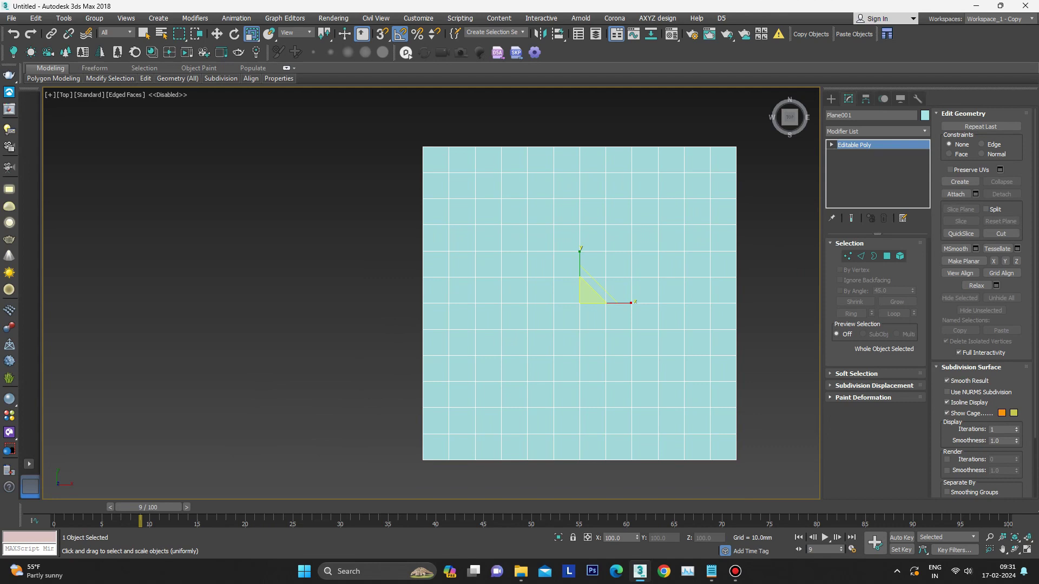
pyautogui.hotkey('ctrl', 'z')
pyautogui.hotkey('ctrl', 'z')
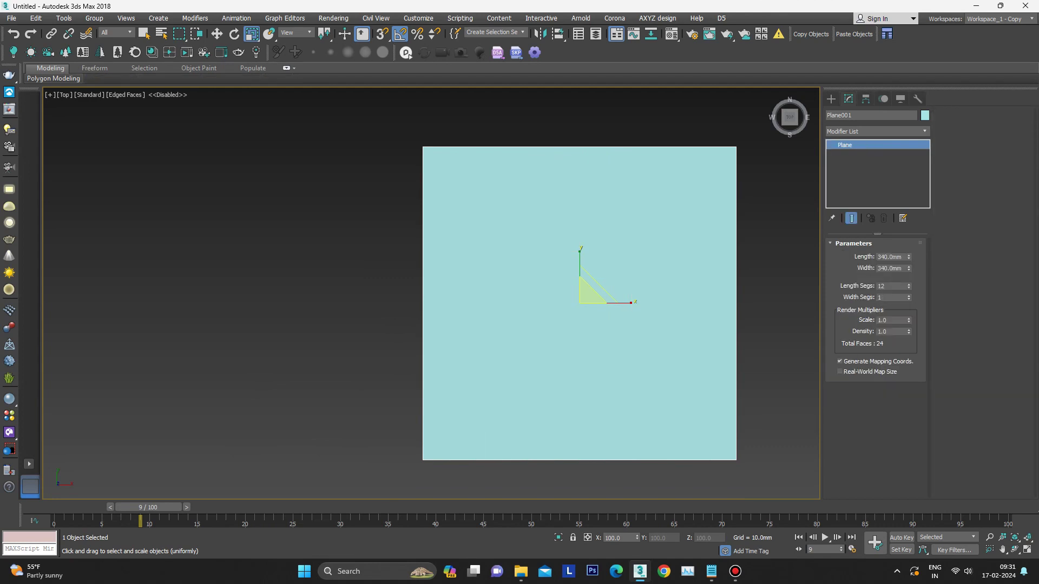
# Step: Set length and width segments to 8, then convert the plane to Editable Poly
pyautogui.write('18')
pyautogui.press('Tab')
pyautogui.write('8')
pyautogui.press('Return')
pyautogui.scroll(2, 572, 185)
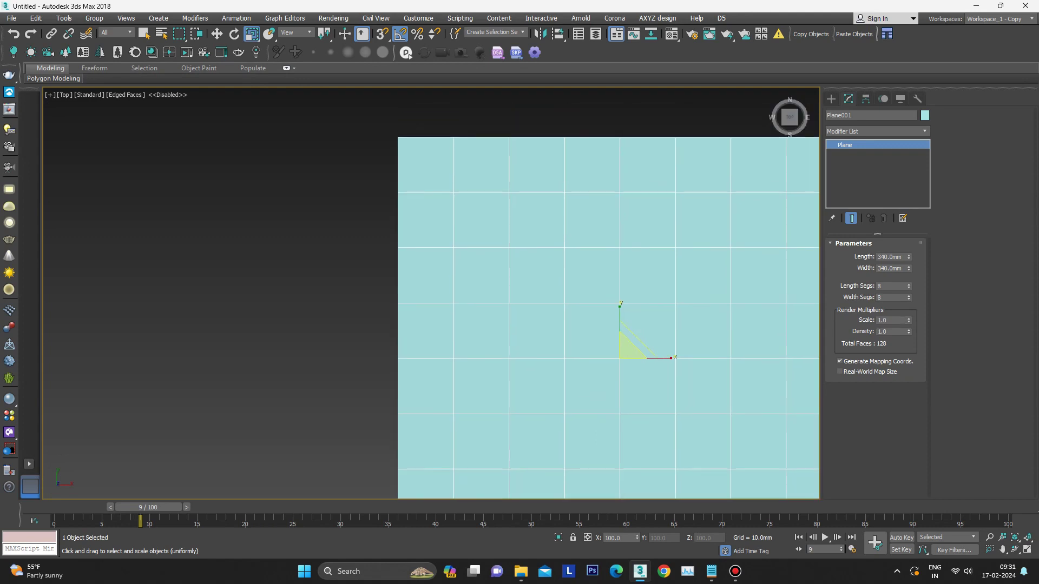
pyautogui.scroll(-3, 572, 185)
pyautogui.scroll(3, 572, 185)
pyautogui.rightClick(573, 185)
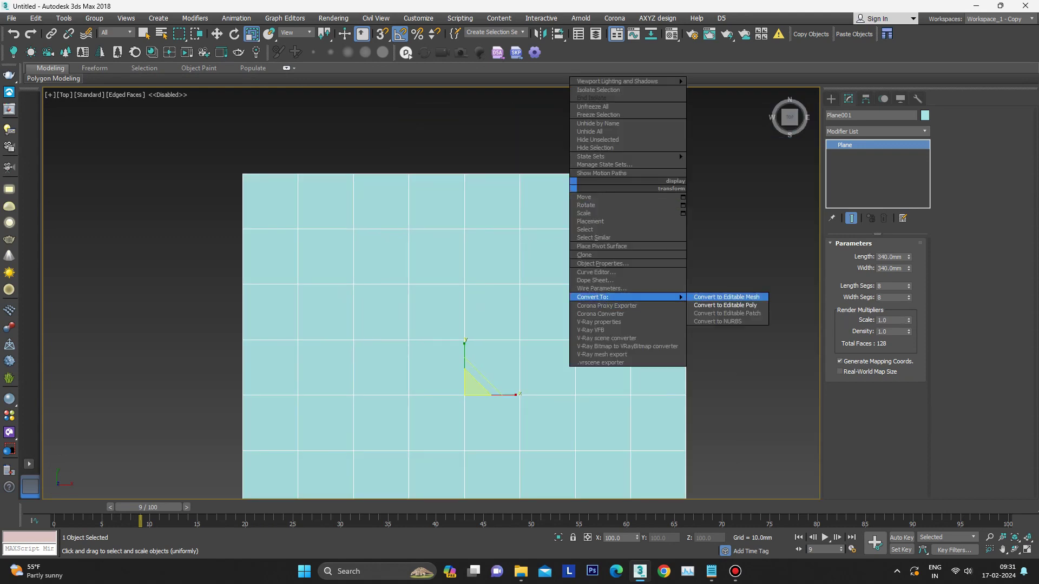
pyautogui.click(724, 306)
pyautogui.scroll(-2, 572, 307)
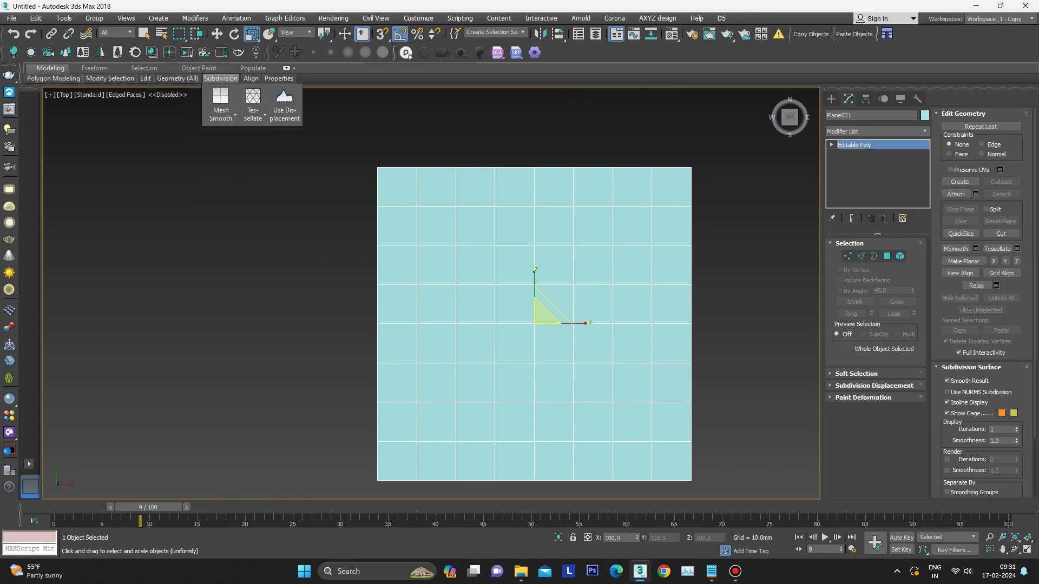
# Step: Tessellate the plane by Face, splitting each grid square into triangles
pyautogui.click(264, 114)
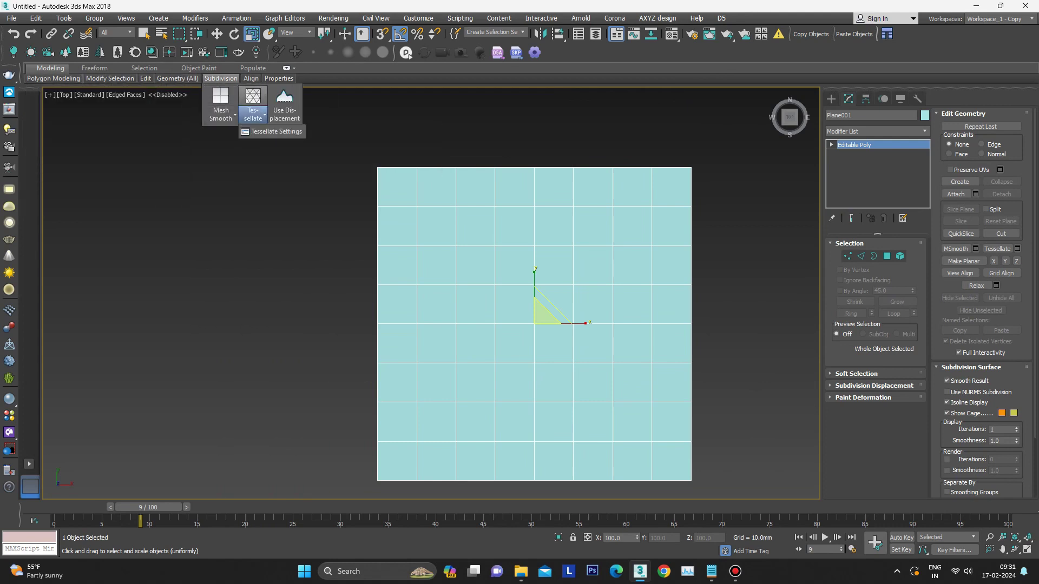
pyautogui.click(274, 132)
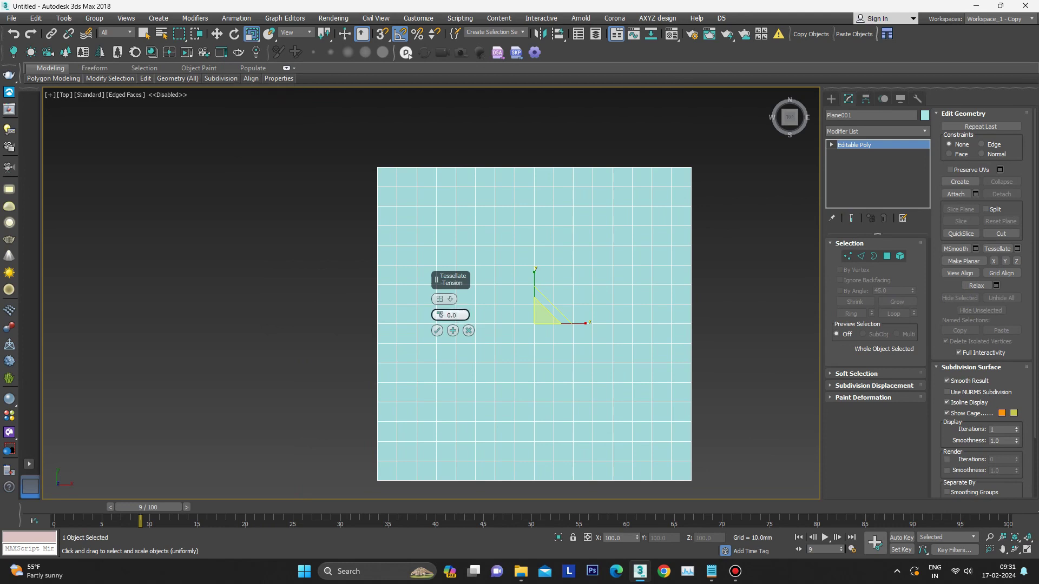
pyautogui.click(444, 298)
pyautogui.click(472, 317)
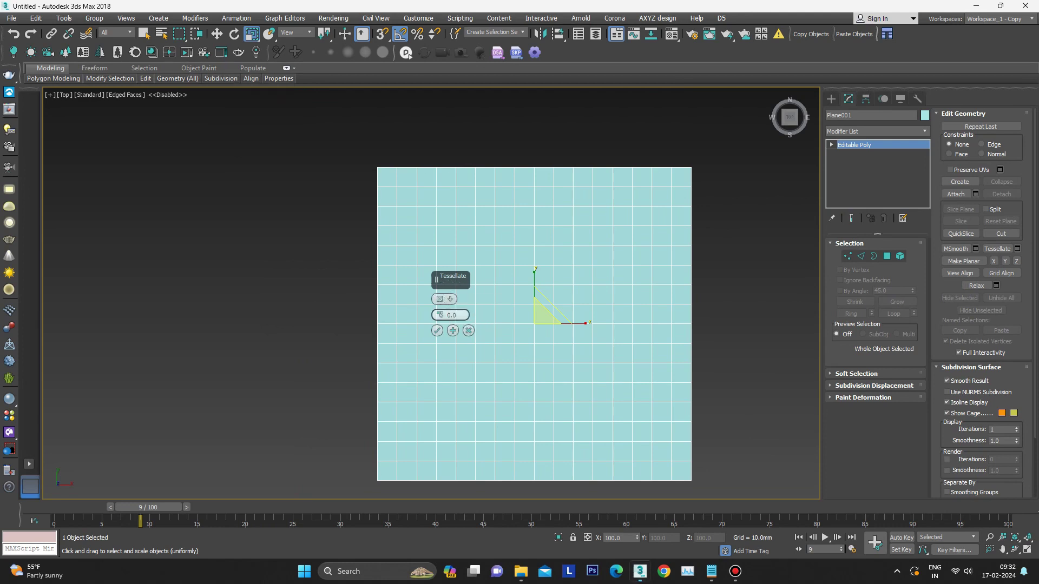
pyautogui.scroll(3, 465, 259)
pyautogui.click(436, 330)
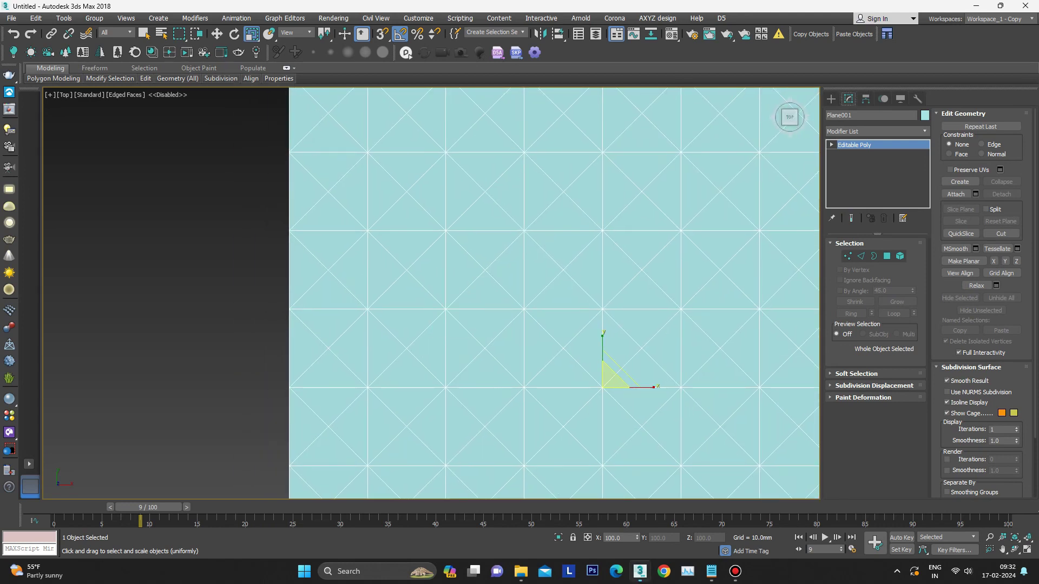
pyautogui.scroll(-3, 476, 315)
# Step: Select every edge of the plane in Edge mode
pyautogui.press('2')
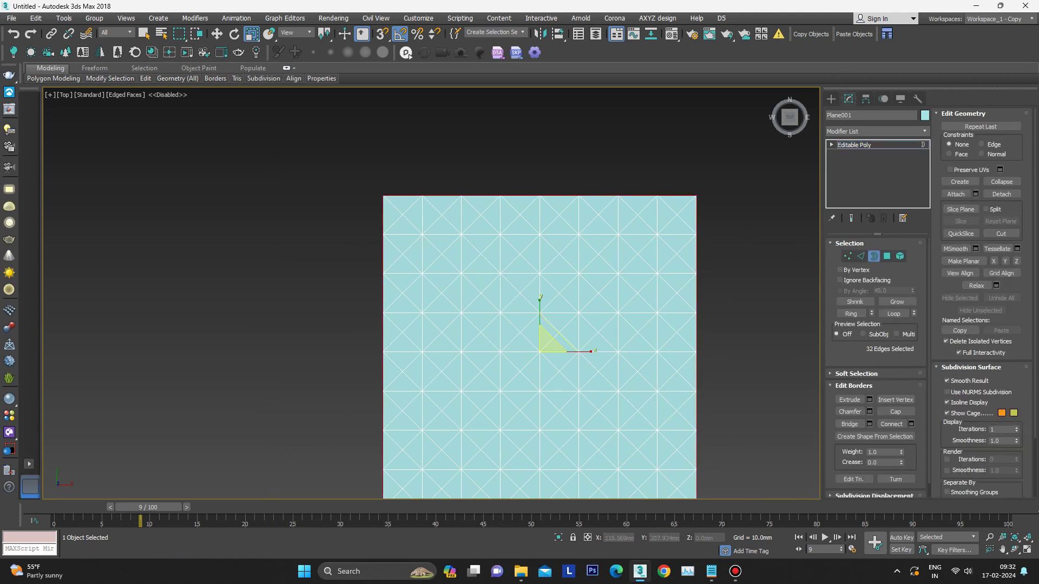
pyautogui.scroll(-2, 679, 254)
pyautogui.scroll(3, 591, 253)
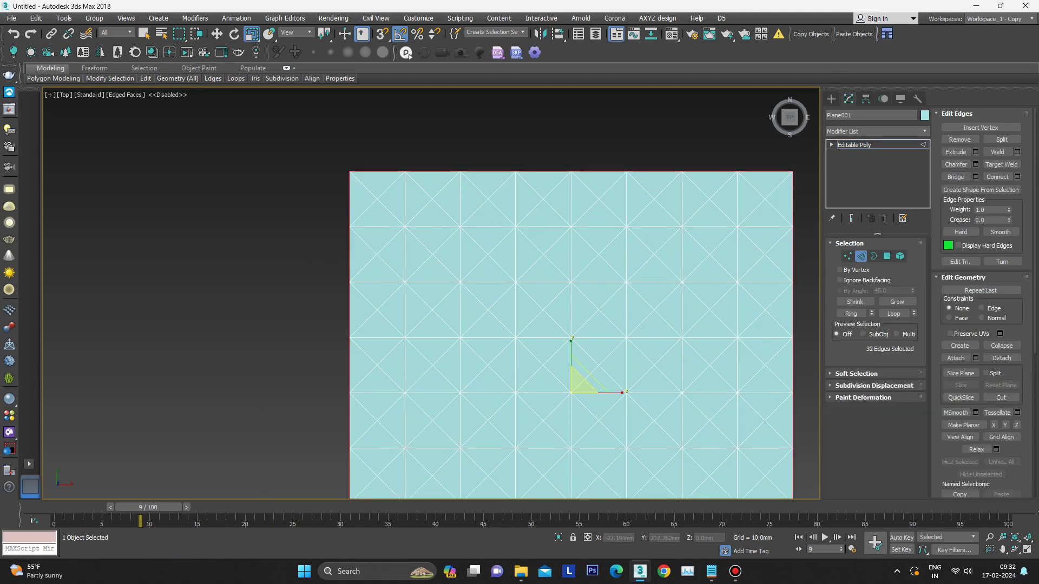
pyautogui.hotkey('ctrl', 'a')
pyautogui.scroll(5, 390, 140)
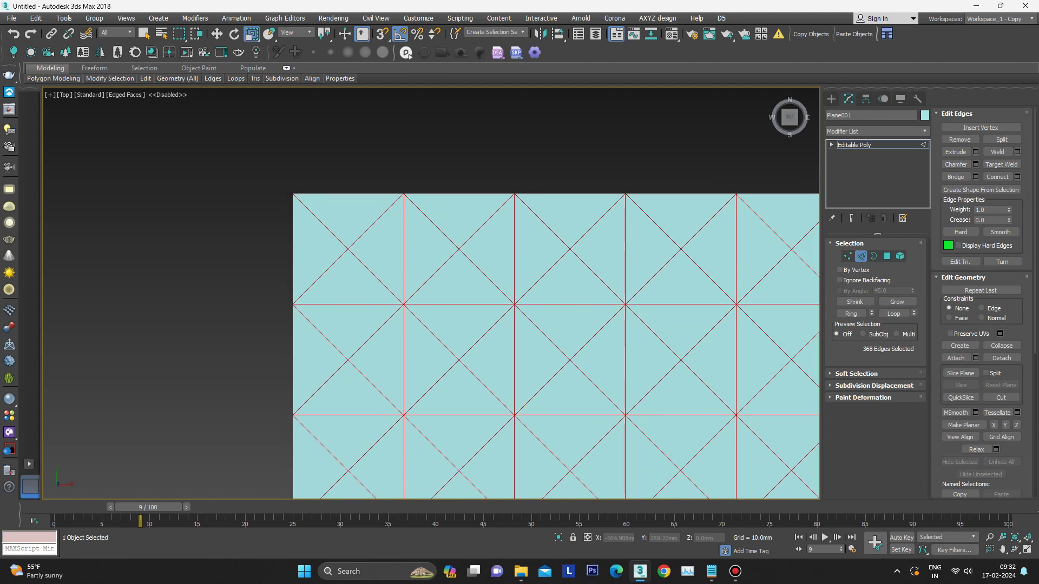
# Step: Chamfer all selected edges by 0.222 mm with 2 segments
pyautogui.rightClick(557, 200)
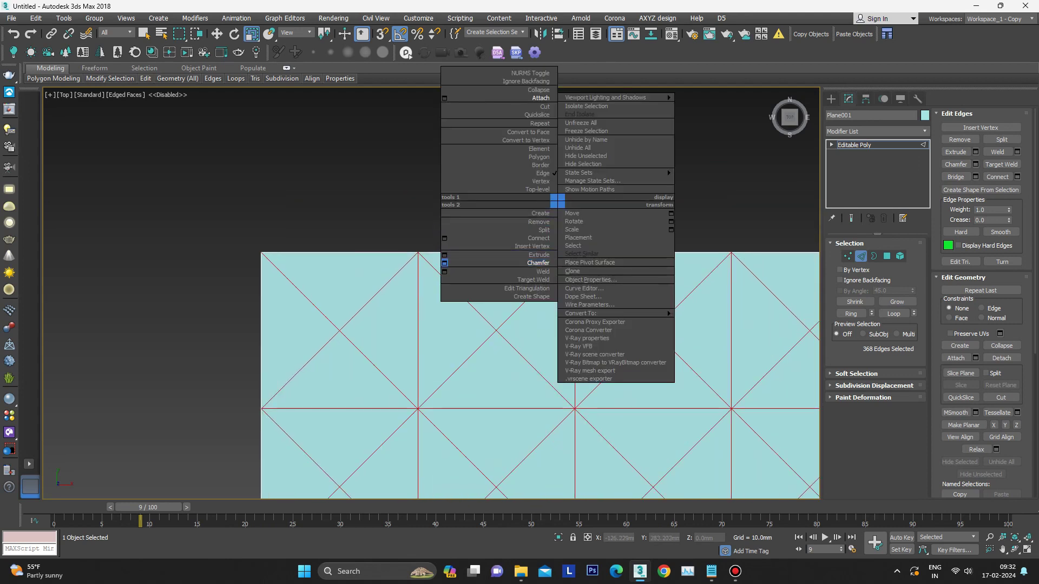
pyautogui.click(499, 262)
pyautogui.scroll(5, 416, 263)
pyautogui.moveTo(439, 314); pyautogui.dragTo(439, 347)
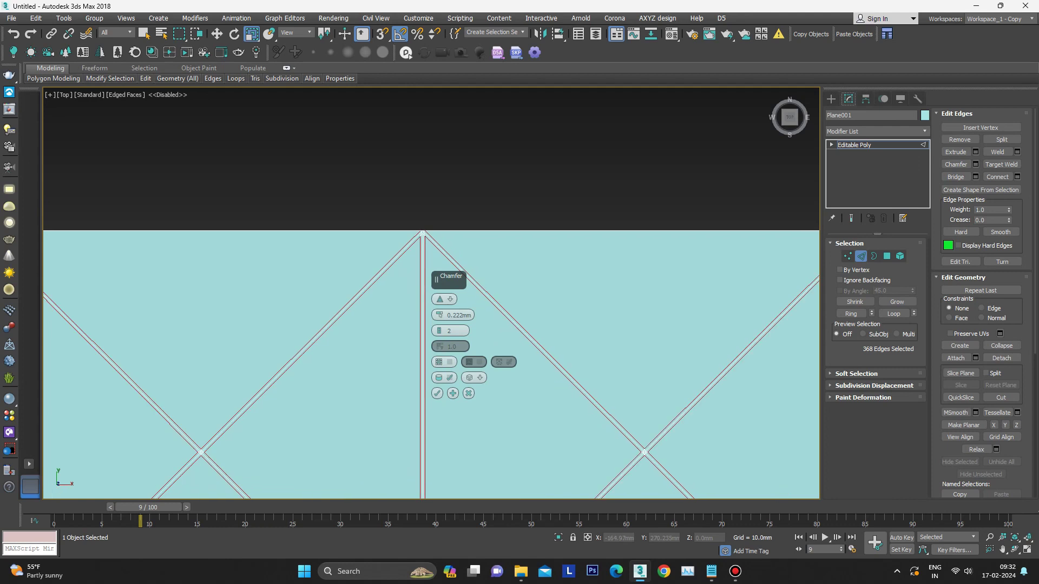
pyautogui.scroll(-5, 423, 119)
pyautogui.click(437, 394)
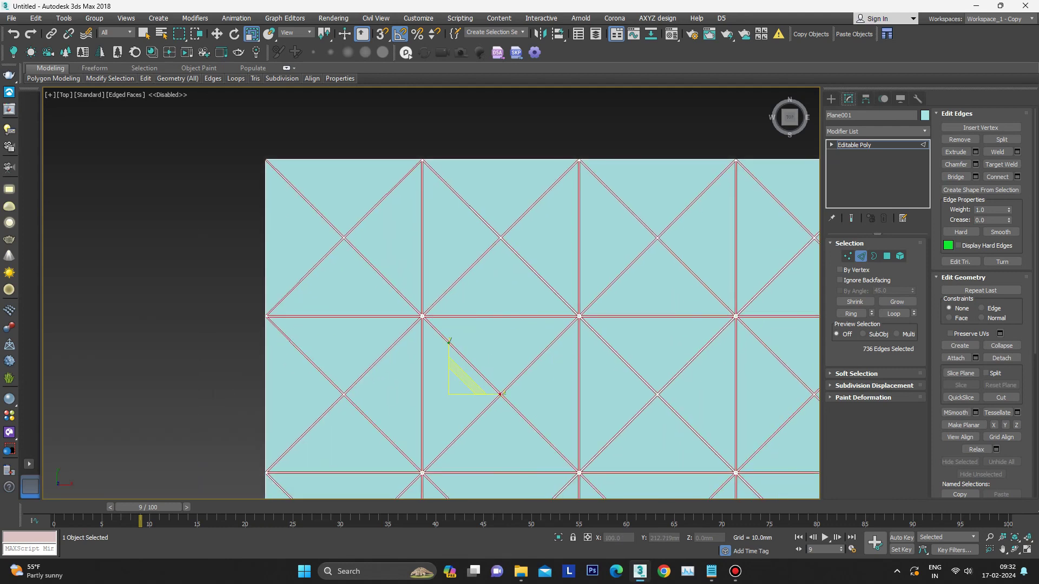
pyautogui.scroll(-2, 475, 324)
pyautogui.scroll(-2, 473, 244)
# Step: Return to object level and add a Cloth modifier through action search
pyautogui.press('6')
pyautogui.scroll(-1, 595, 340)
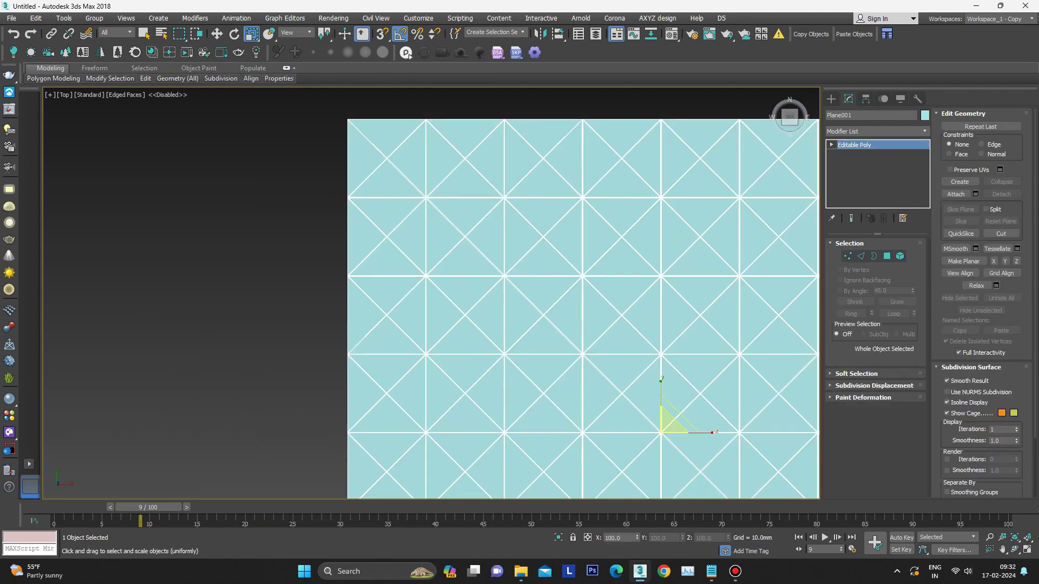
pyautogui.moveTo(635, 466); pyautogui.dragTo(614, 296, button='middle')
pyautogui.write('xs')
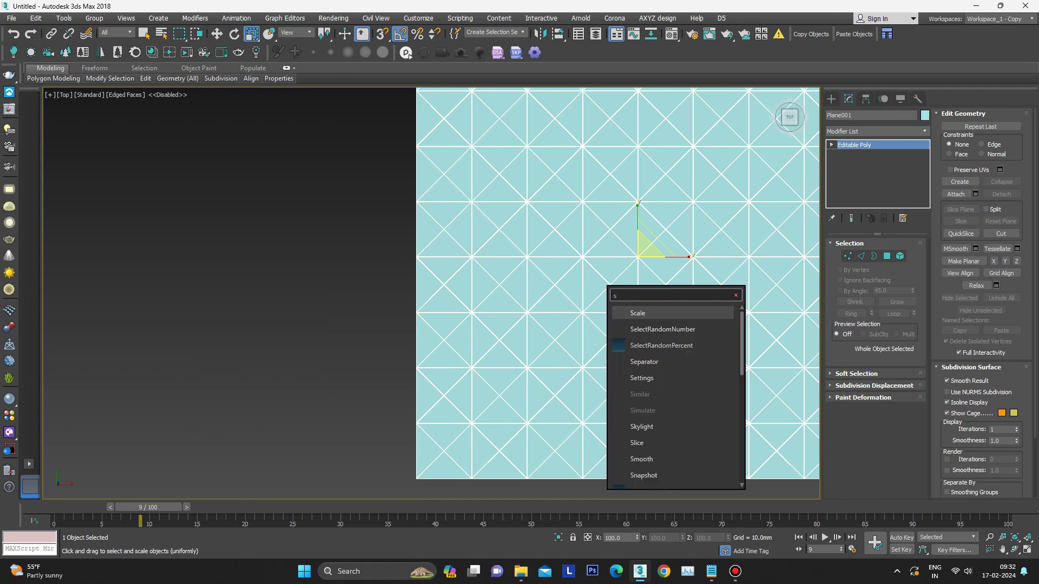
pyautogui.press('Escape')
pyautogui.write('xclo')
pyautogui.press('Down')
pyautogui.press('Down')
pyautogui.press('Down')
pyautogui.press('Down')
pyautogui.press('Down')
pyautogui.press('Down')
pyautogui.press('Return')
pyautogui.keyDown('alt'); pyautogui.moveTo(617, 325); pyautogui.dragTo(595, 292, button='middle'); pyautogui.keyUp('alt')
pyautogui.scroll(3, 649, 283)
# Step: Add a 1.0 mm Shell modifier and place it below Cloth in the stack
pyautogui.write('x')
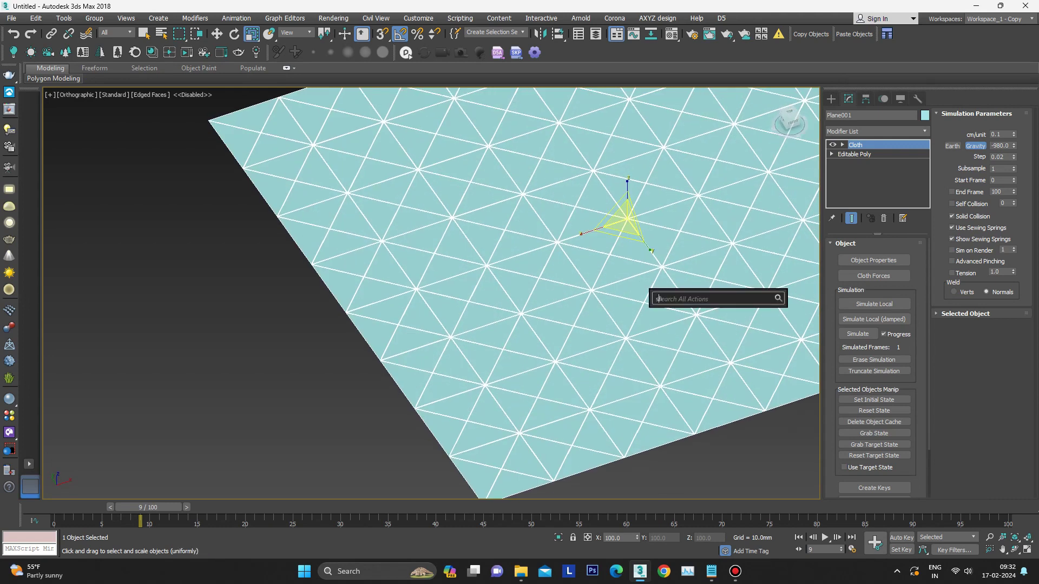
pyautogui.write('she')
pyautogui.press('Return')
pyautogui.scroll(5, 557, 486)
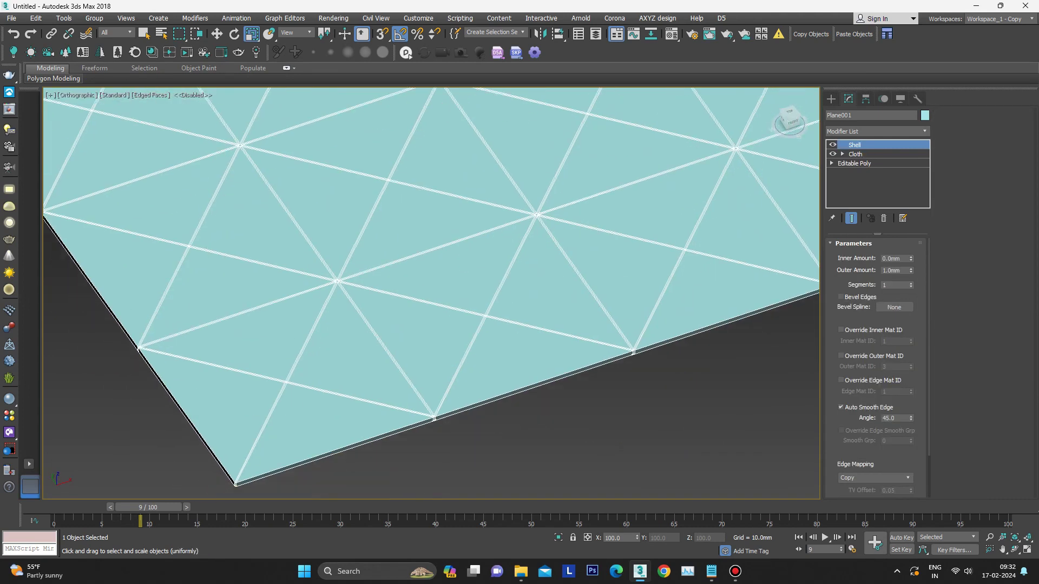
pyautogui.scroll(4, 557, 486)
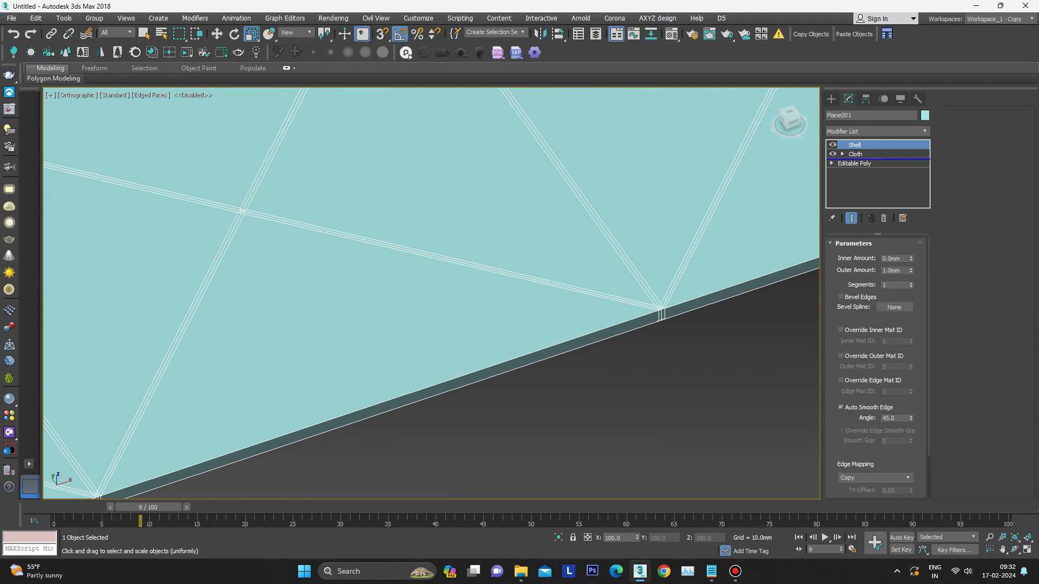
pyautogui.moveTo(855, 145); pyautogui.dragTo(855, 160)
pyautogui.scroll(-3, 431, 294)
pyautogui.scroll(-2, 431, 294)
pyautogui.scroll(-2, 431, 294)
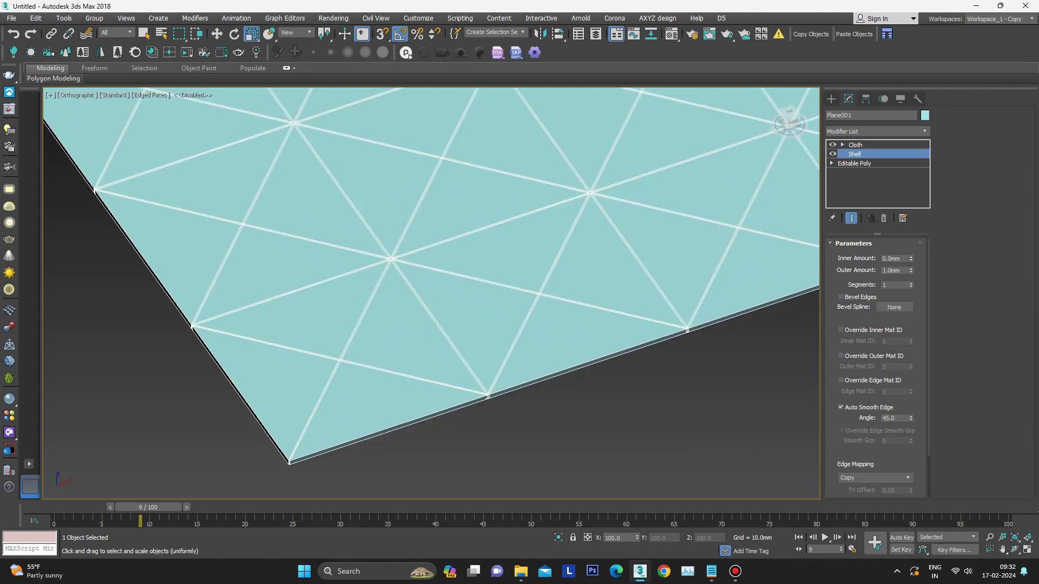
pyautogui.click(854, 144)
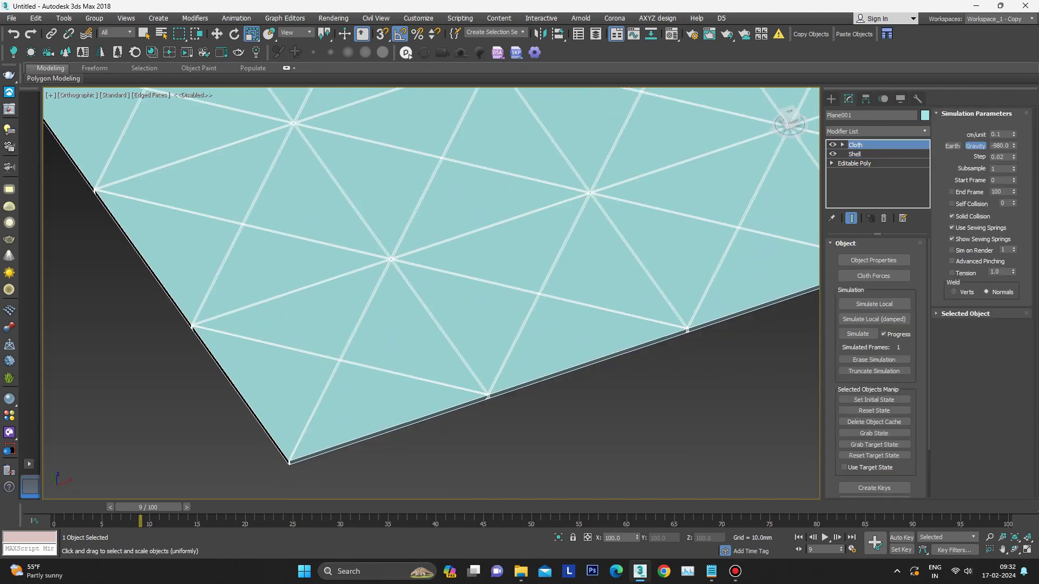
# Step: Make Plane001 Cotton cloth with pressure 30 and run the simulation
pyautogui.click(873, 260)
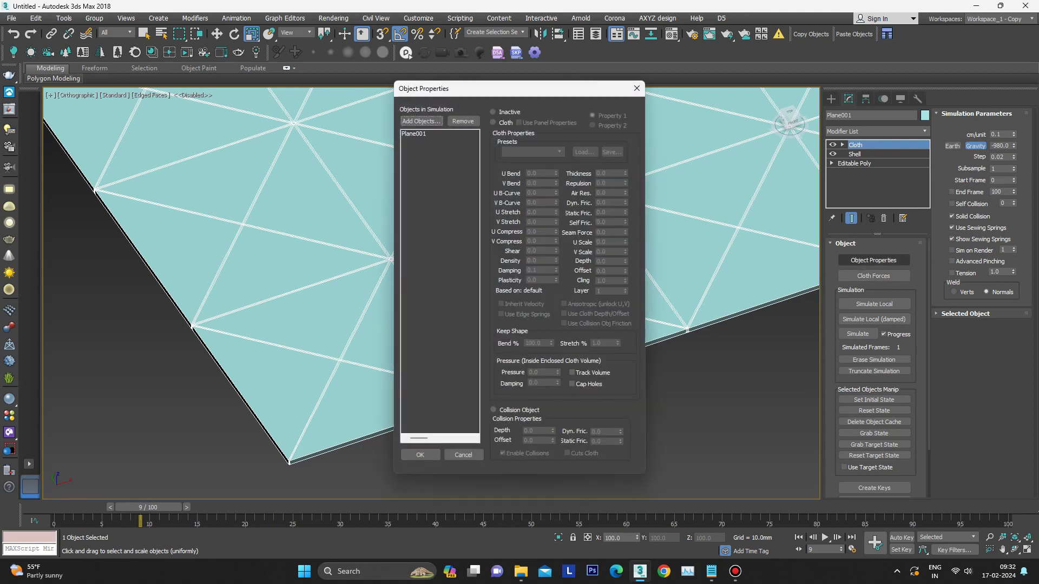
pyautogui.click(413, 134)
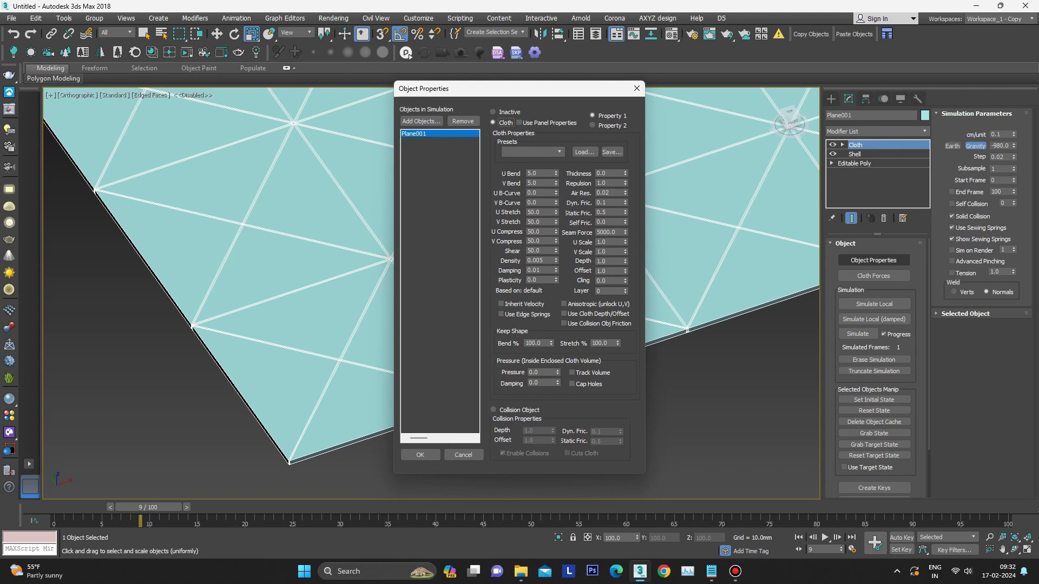
pyautogui.click(533, 151)
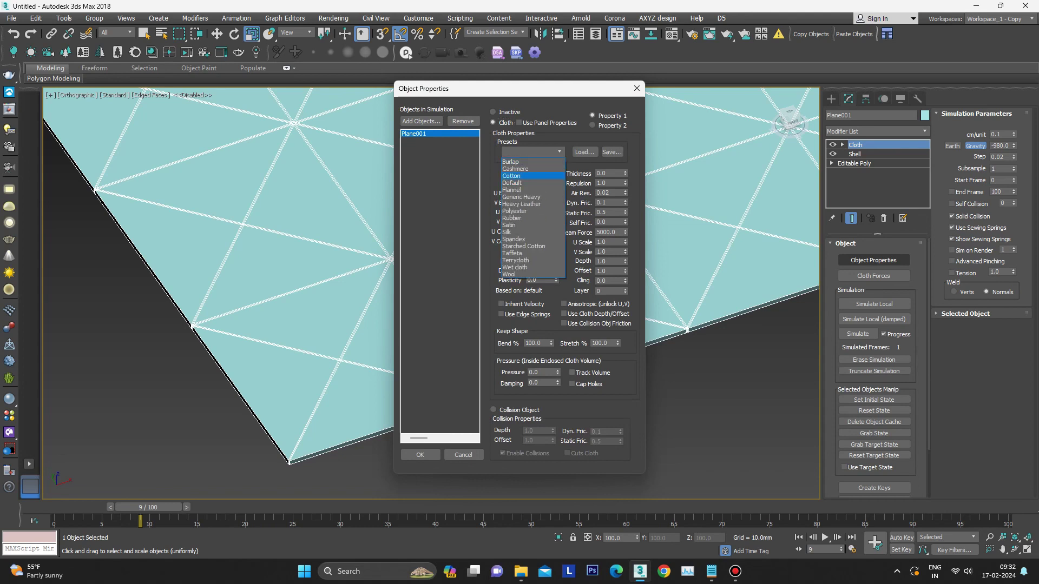
pyautogui.click(511, 176)
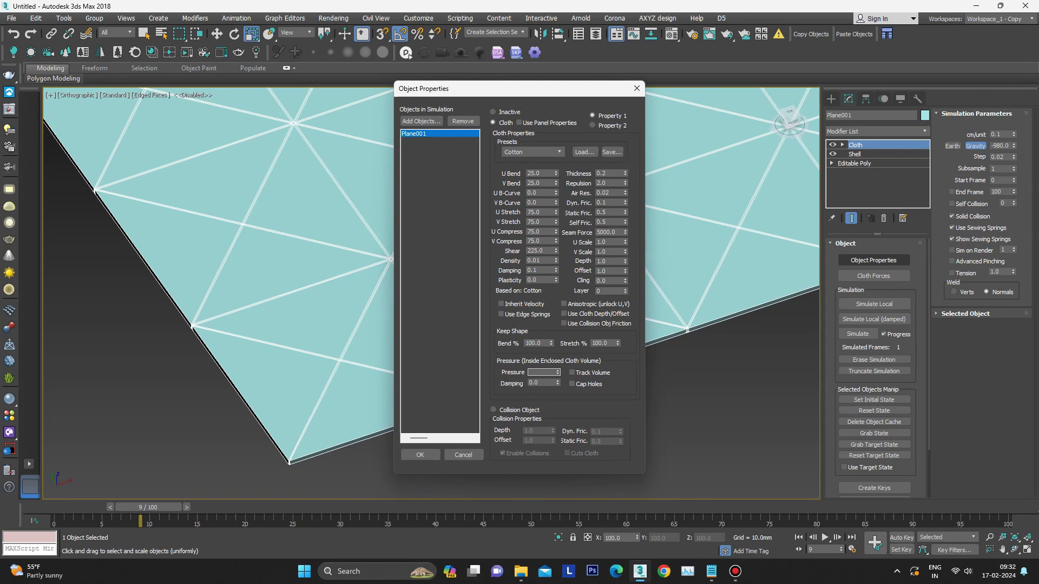
pyautogui.write('20')
pyautogui.click(463, 454)
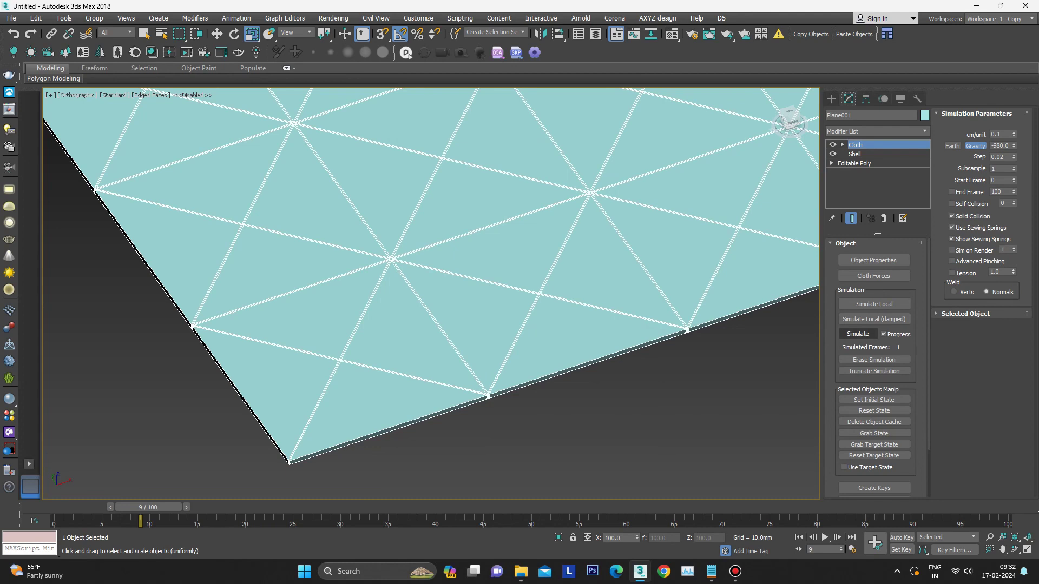
pyautogui.click(858, 333)
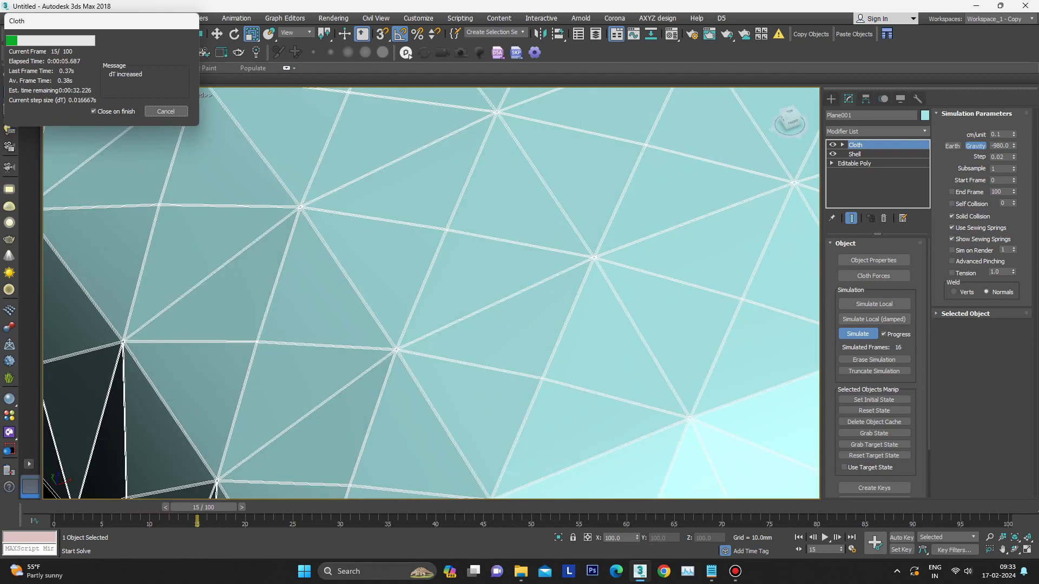
# Step: Stop the cloth simulation at frame 18 and collapse the pillow to Editable Poly
pyautogui.press('Escape')
pyautogui.scroll(-10, 431, 292)
pyautogui.moveTo(431, 292)
pyautogui.keyDown('alt'); pyautogui.mouseDown(button='middle')
pyautogui.moveTo(431, 346)
pyautogui.moveTo(567, 248)
pyautogui.mouseUp(button='middle'); pyautogui.keyUp('alt')
pyautogui.rightClick(567, 249)
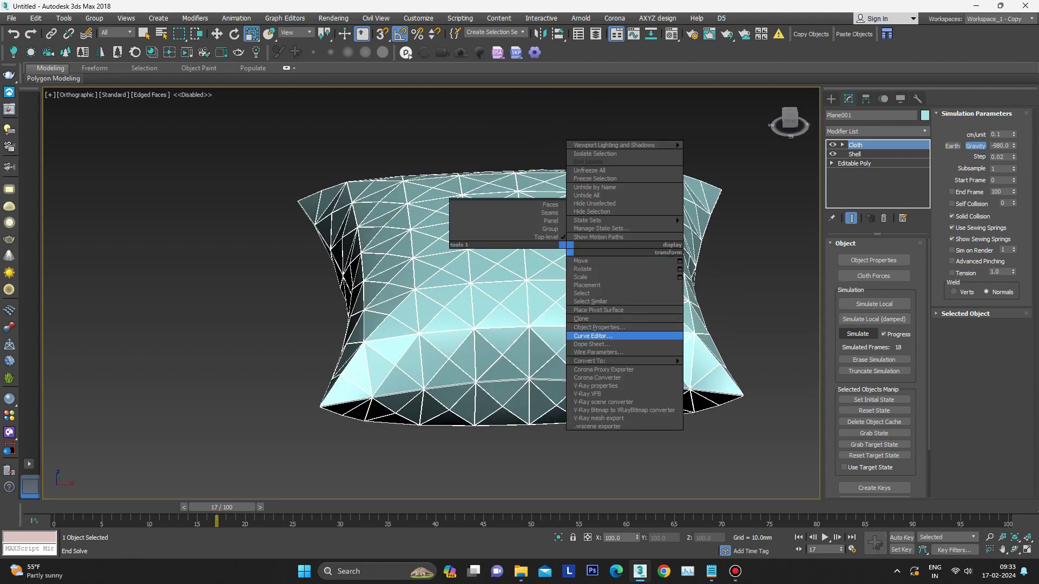
pyautogui.click(724, 368)
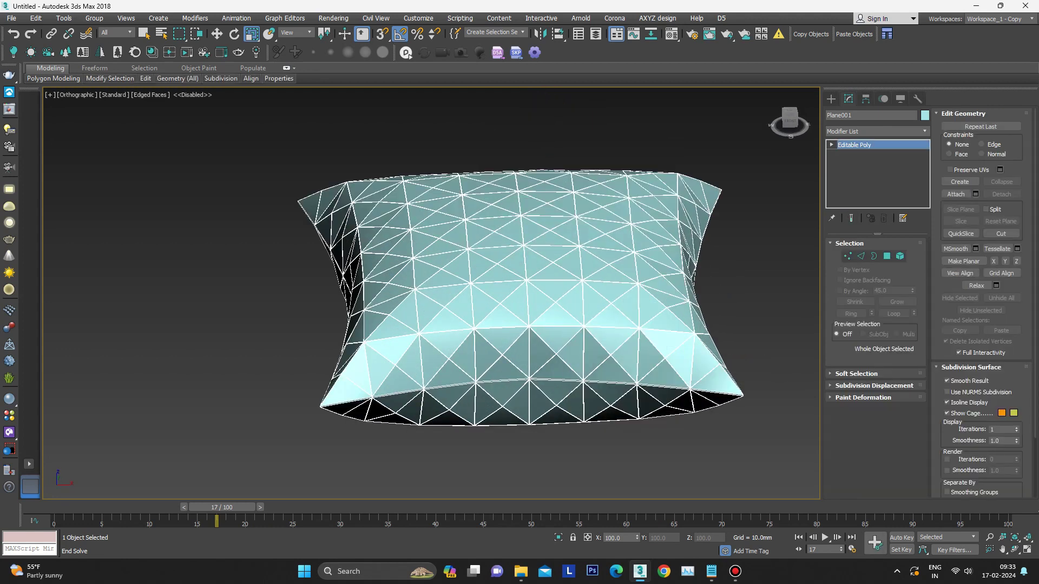
pyautogui.scroll(5, 348, 400)
# Step: In Polygon mode, click-select faces across the pillow's underside while orbiting
pyautogui.press('4')
pyautogui.moveTo(527, 378)
pyautogui.keyDown('alt'); pyautogui.mouseDown(button='middle')
pyautogui.moveTo(541, 357)
pyautogui.moveTo(520, 336)
pyautogui.mouseUp(button='middle'); pyautogui.keyUp('alt')
pyautogui.click(527, 373)
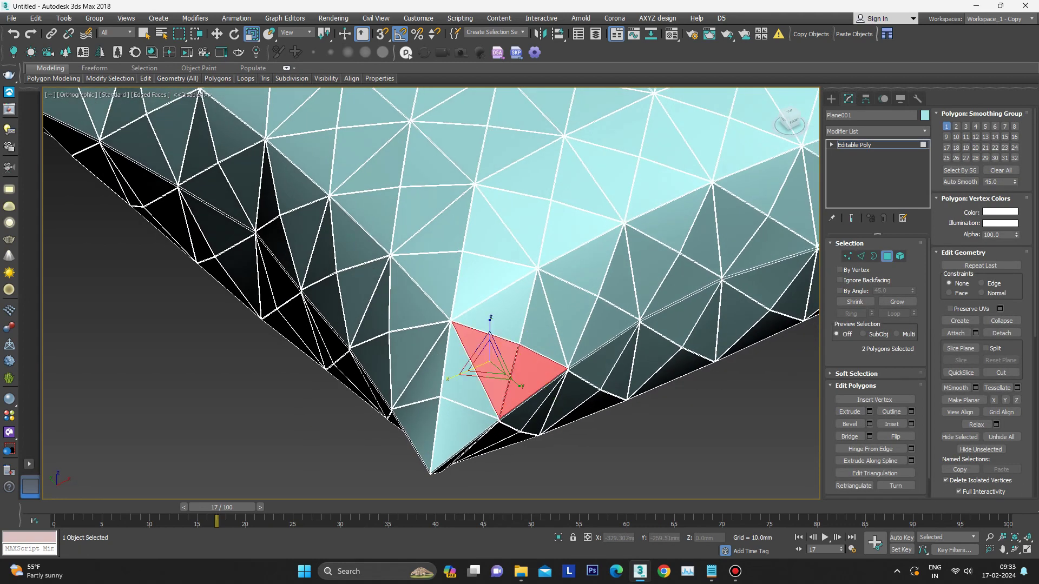
pyautogui.keyDown('ctrl'); pyautogui.click(468, 403); pyautogui.keyUp('ctrl')
pyautogui.keyDown('ctrl'); pyautogui.click(452, 444); pyautogui.keyUp('ctrl')
pyautogui.moveTo(452, 443)
pyautogui.keyDown('alt'); pyautogui.mouseDown(button='middle')
pyautogui.moveTo(471, 427)
pyautogui.moveTo(433, 422)
pyautogui.mouseUp(button='middle'); pyautogui.keyUp('alt')
pyautogui.keyDown('ctrl'); pyautogui.click(395, 400); pyautogui.keyUp('ctrl')
pyautogui.keyDown('ctrl'); pyautogui.click(352, 411); pyautogui.keyUp('ctrl')
pyautogui.keyDown('ctrl'); pyautogui.click(333, 368); pyautogui.keyUp('ctrl')
pyautogui.keyDown('ctrl'); pyautogui.click(373, 340); pyautogui.keyUp('ctrl')
pyautogui.moveTo(373, 340); pyautogui.dragTo(590, 341, button='middle')
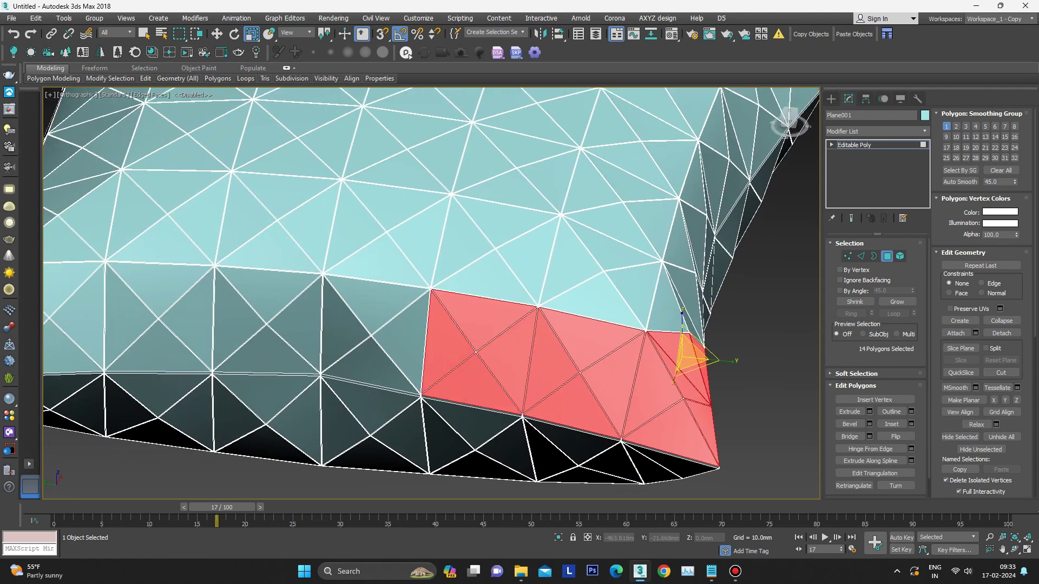
pyautogui.keyDown('ctrl'); pyautogui.click(390, 347); pyautogui.keyUp('ctrl')
pyautogui.keyDown('ctrl'); pyautogui.click(347, 325); pyautogui.keyUp('ctrl')
pyautogui.keyDown('ctrl'); pyautogui.click(243, 325); pyautogui.keyUp('ctrl')
pyautogui.scroll(-5, 433, 287)
pyautogui.moveTo(433, 292)
pyautogui.keyDown('alt'); pyautogui.mouseDown(button='middle')
pyautogui.moveTo(487, 270)
pyautogui.moveTo(541, 303)
pyautogui.mouseUp(button='middle'); pyautogui.keyUp('alt')
# Step: Grow the polygon selection with Ctrl+Page Up until all 514 polygons are selected
pyautogui.hotkey('ctrl', 'pageup')
pyautogui.scroll(3, 487, 325)
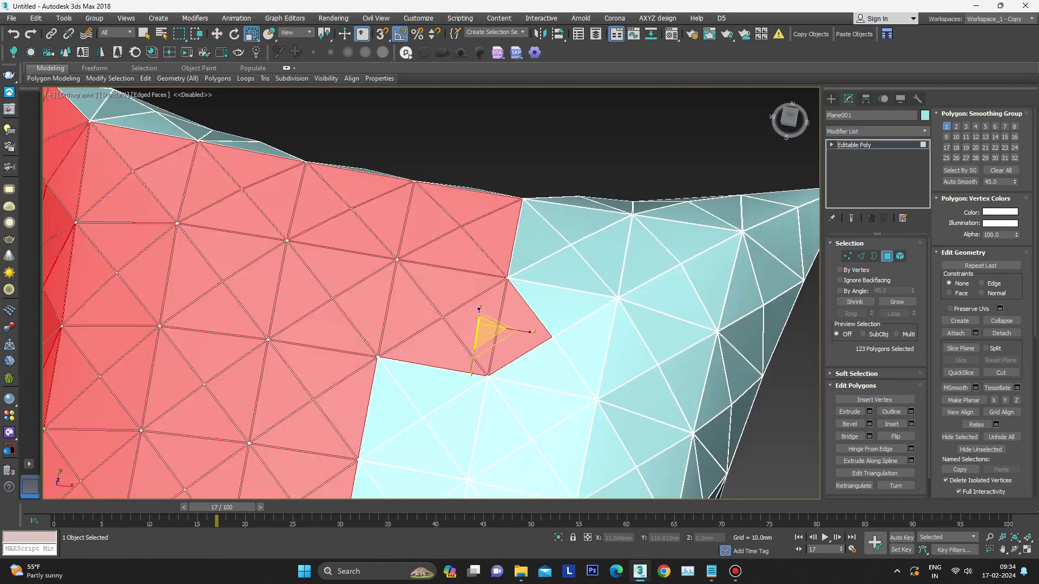
pyautogui.scroll(-3, 433, 292)
pyautogui.keyDown('ctrl'); pyautogui.click(627, 349); pyautogui.keyUp('ctrl')
pyautogui.keyDown('ctrl'); pyautogui.click(395, 427); pyautogui.keyUp('ctrl')
pyautogui.keyDown('ctrl'); pyautogui.click(552, 416); pyautogui.keyUp('ctrl')
pyautogui.keyDown('alt'); pyautogui.moveTo(432, 292); pyautogui.dragTo(432, 227, button='middle'); pyautogui.keyUp('alt')
pyautogui.keyDown('ctrl'); pyautogui.click(620, 383); pyautogui.keyUp('ctrl')
pyautogui.scroll(-3, 433, 293)
pyautogui.scroll(4, 433, 292)
pyautogui.moveTo(432, 292)
pyautogui.keyDown('alt'); pyautogui.mouseDown(button='middle')
pyautogui.moveTo(433, 227)
pyautogui.moveTo(486, 249)
pyautogui.moveTo(460, 303)
pyautogui.moveTo(460, 259)
pyautogui.moveTo(487, 238)
pyautogui.moveTo(460, 303)
pyautogui.moveTo(459, 259)
pyautogui.moveTo(487, 249)
pyautogui.mouseUp(button='middle'); pyautogui.keyUp('alt')
pyautogui.hotkey('ctrl', 'pageup')
pyautogui.scroll(3, 433, 292)
pyautogui.hotkey('ctrl', 'pageup')
pyautogui.hotkey('ctrl', 'pageup')
pyautogui.scroll(-5, 432, 292)
pyautogui.moveTo(433, 292)
pyautogui.keyDown('alt'); pyautogui.mouseDown(button='middle')
pyautogui.moveTo(459, 260)
pyautogui.moveTo(487, 282)
pyautogui.moveTo(465, 303)
pyautogui.moveTo(460, 270)
pyautogui.moveTo(471, 260)
pyautogui.mouseUp(button='middle'); pyautogui.keyUp('alt')
pyautogui.scroll(5, 433, 292)
pyautogui.scroll(5, 433, 292)
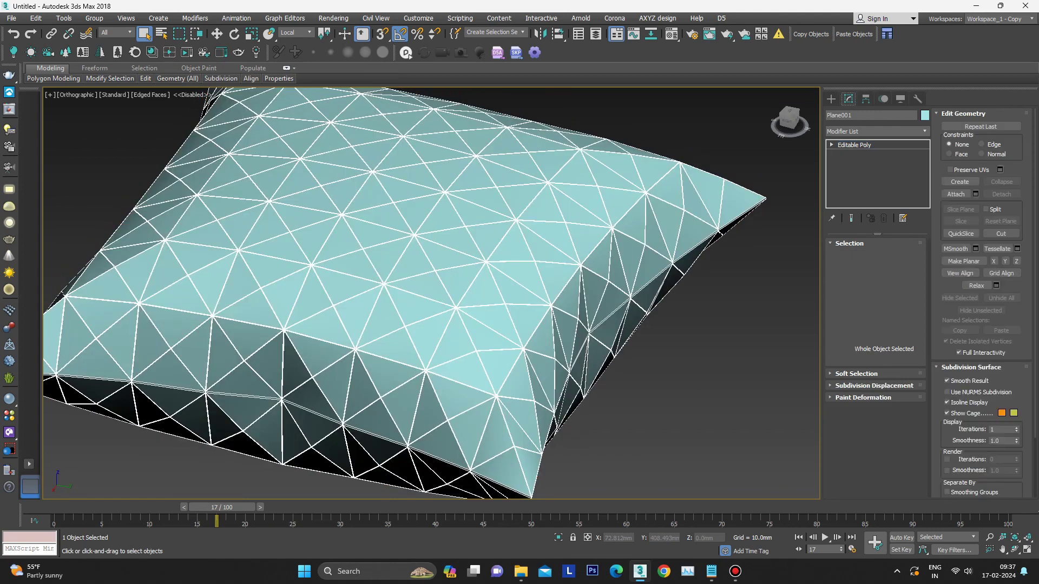
# Step: Add a 2-iteration TurboSmooth, hide edged faces, and select the base Editable Poly
pyautogui.click(876, 145)
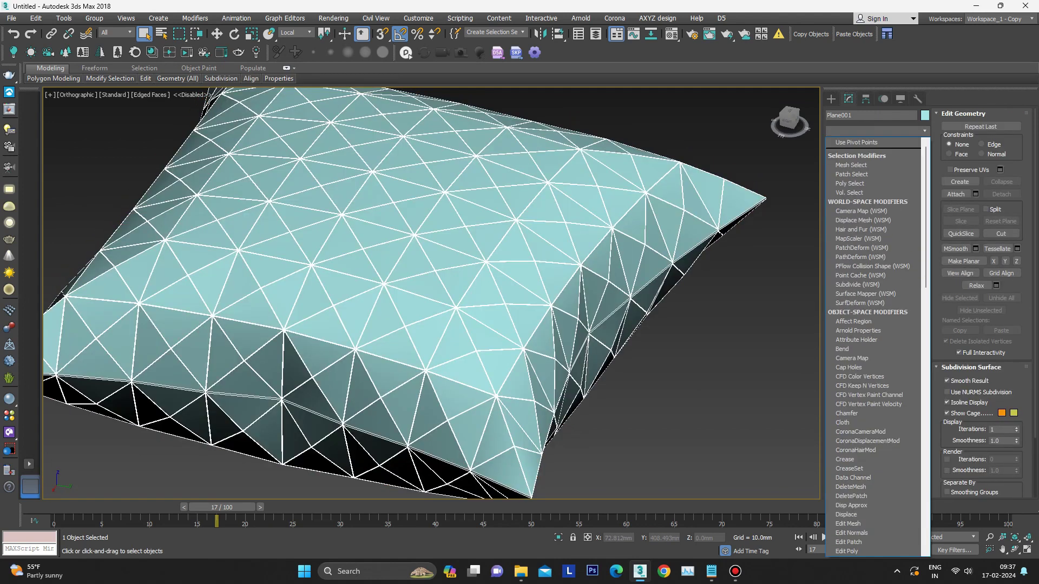
pyautogui.write('tu')
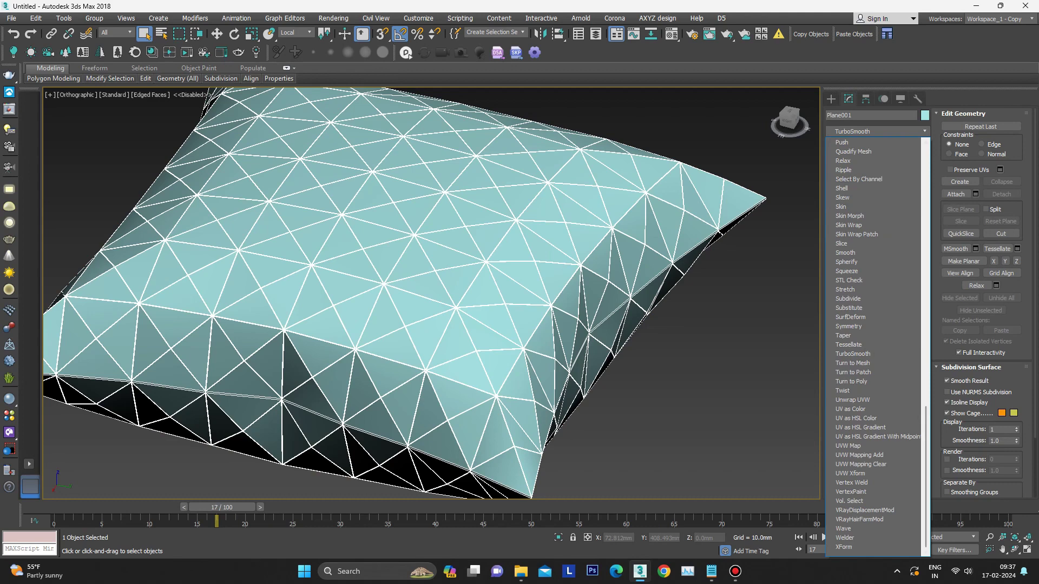
pyautogui.press('Return')
pyautogui.scroll(3, 431, 293)
pyautogui.scroll(3, 431, 294)
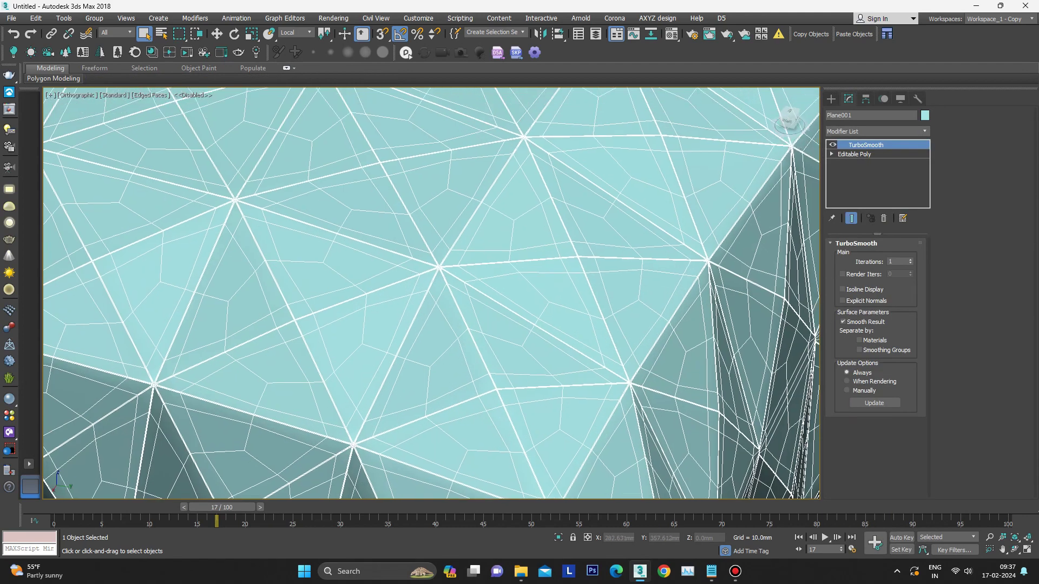
pyautogui.click(910, 259)
pyautogui.scroll(-5, 431, 294)
pyautogui.scroll(-2, 431, 294)
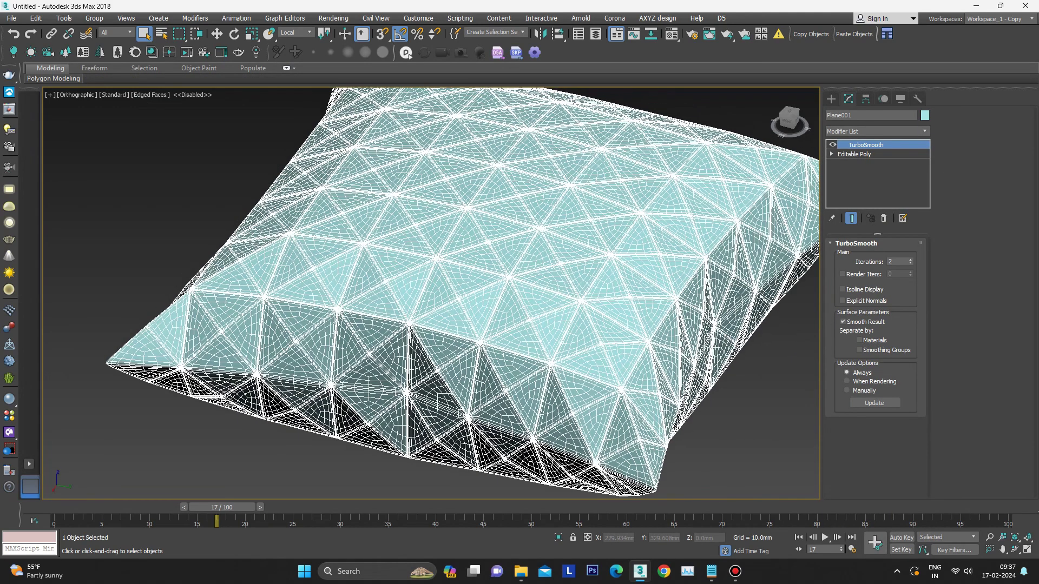
pyautogui.press('F4')
pyautogui.scroll(2, 431, 294)
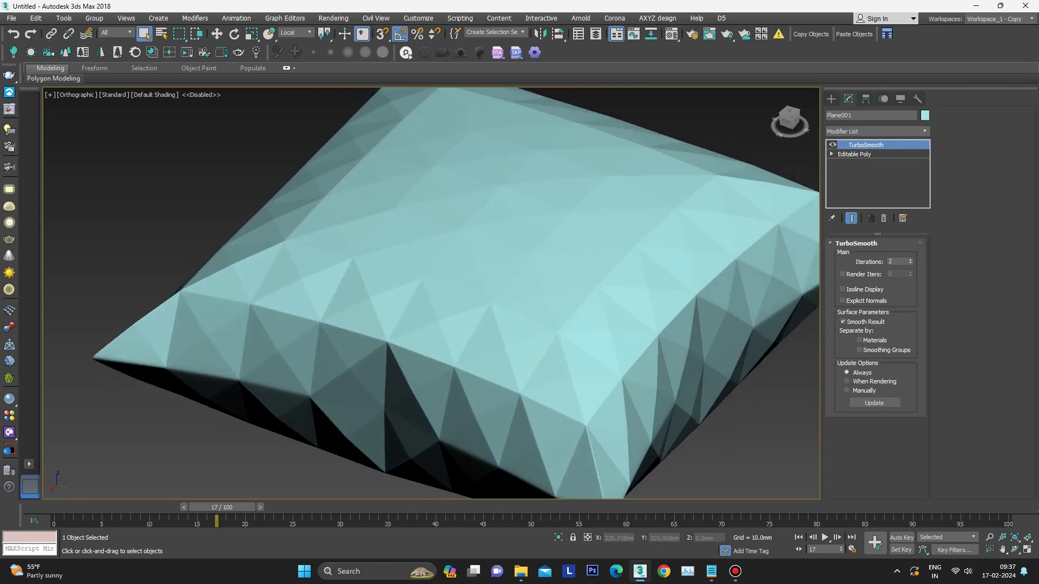
pyautogui.click(853, 154)
# Step: Select all the cushion's polygons and set the reference coordinate system to Local
pyautogui.press('4')
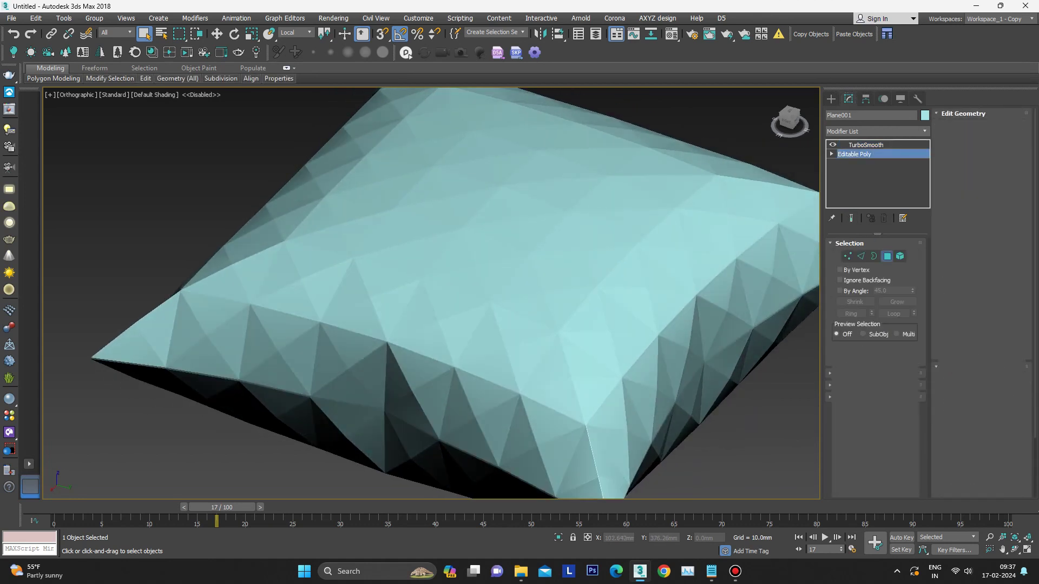
pyautogui.hotkey('ctrl', 'a')
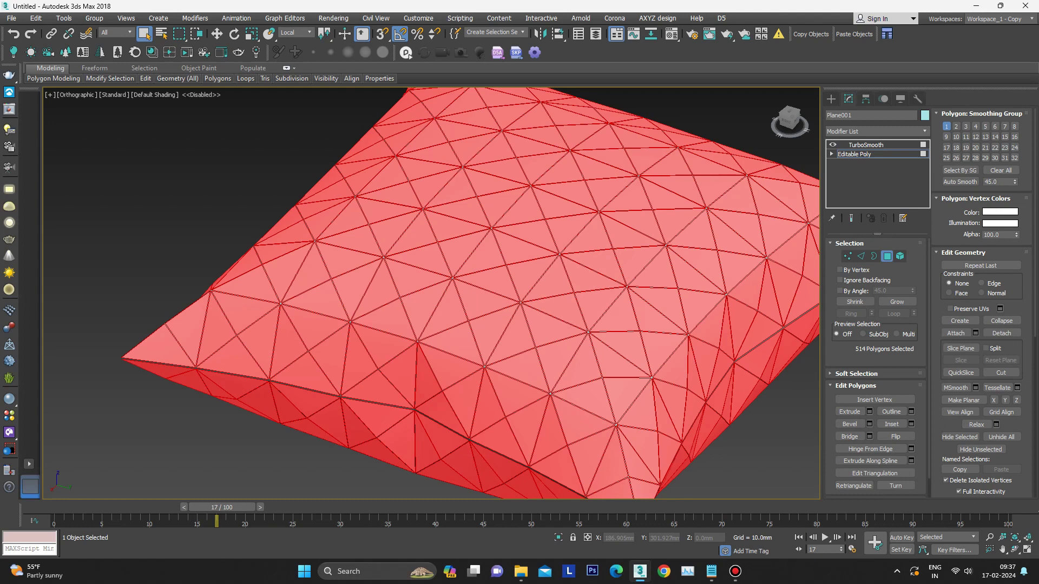
pyautogui.click(297, 33)
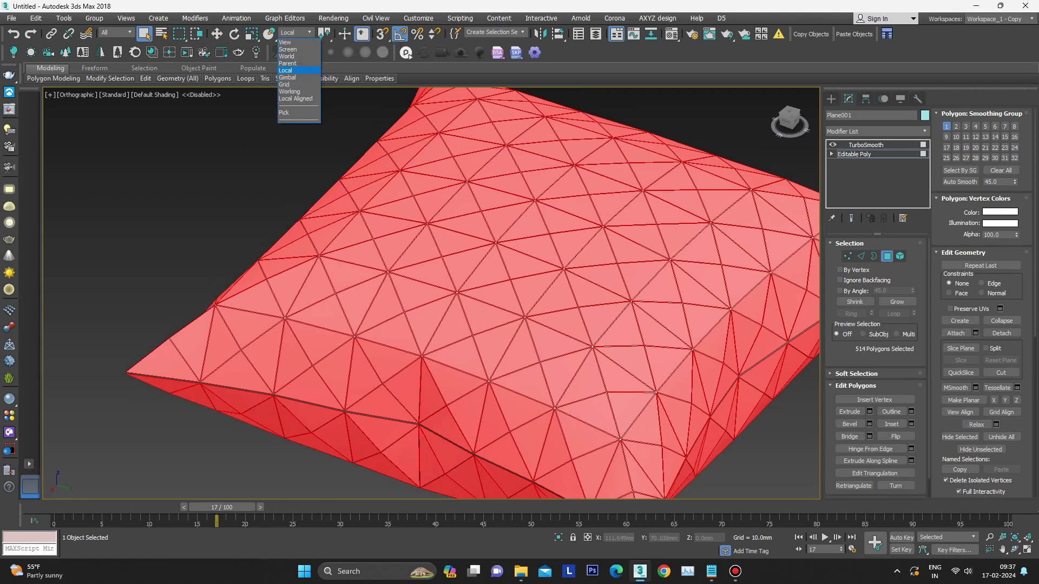
pyautogui.click(285, 71)
pyautogui.scroll(-4, 665, 281)
pyautogui.press('w')
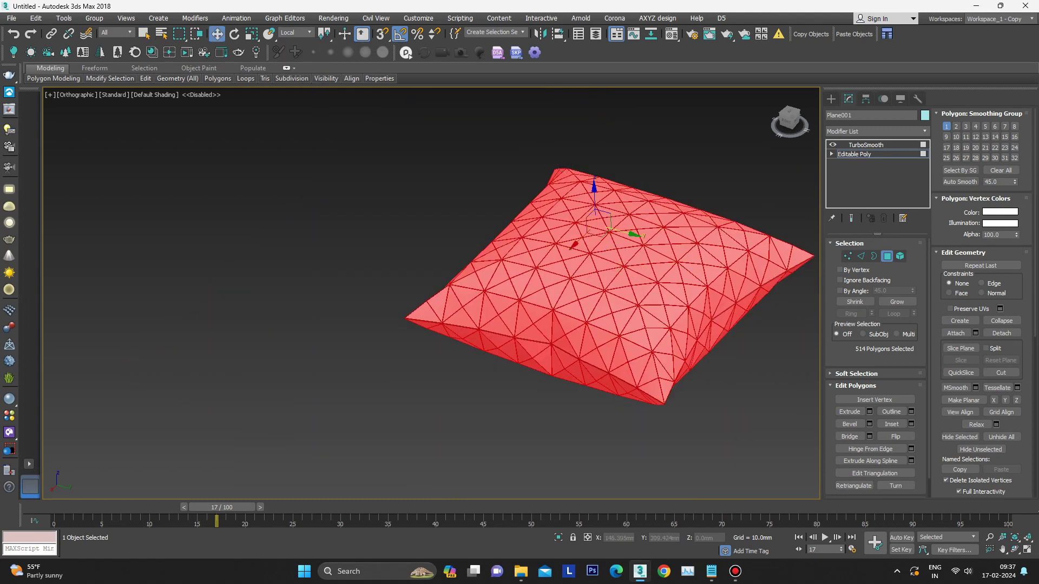
# Step: Puff the polygons out along local Z with Show End Result on, then go back to TurboSmooth
pyautogui.keyDown('alt'); pyautogui.moveTo(574, 245); pyautogui.dragTo(575, 227, button='middle'); pyautogui.keyUp('alt')
pyautogui.scroll(4, 574, 218)
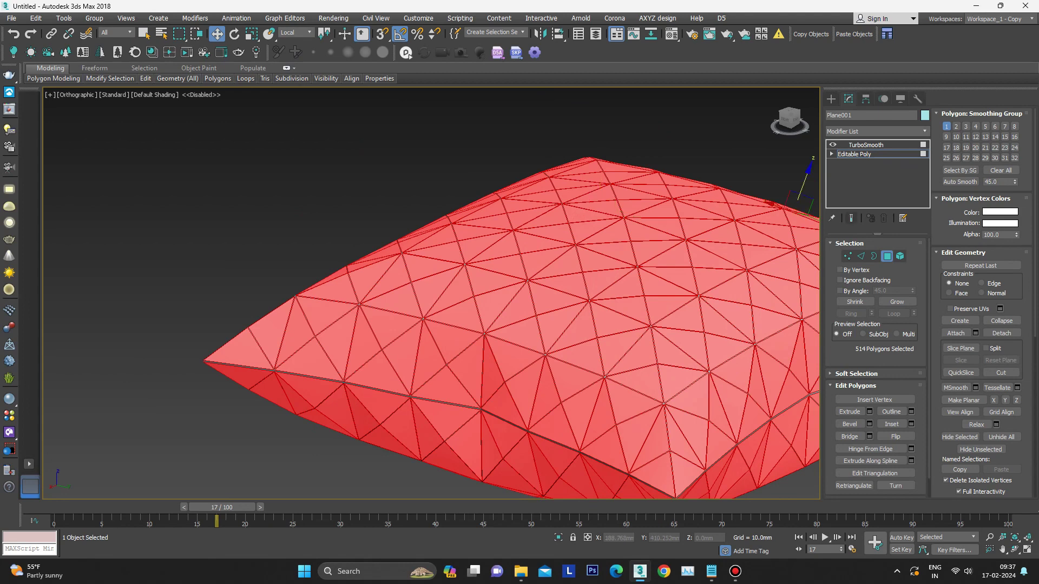
pyautogui.click(851, 218)
pyautogui.keyDown('alt'); pyautogui.moveTo(487, 292); pyautogui.dragTo(454, 296, button='middle'); pyautogui.keyUp('alt')
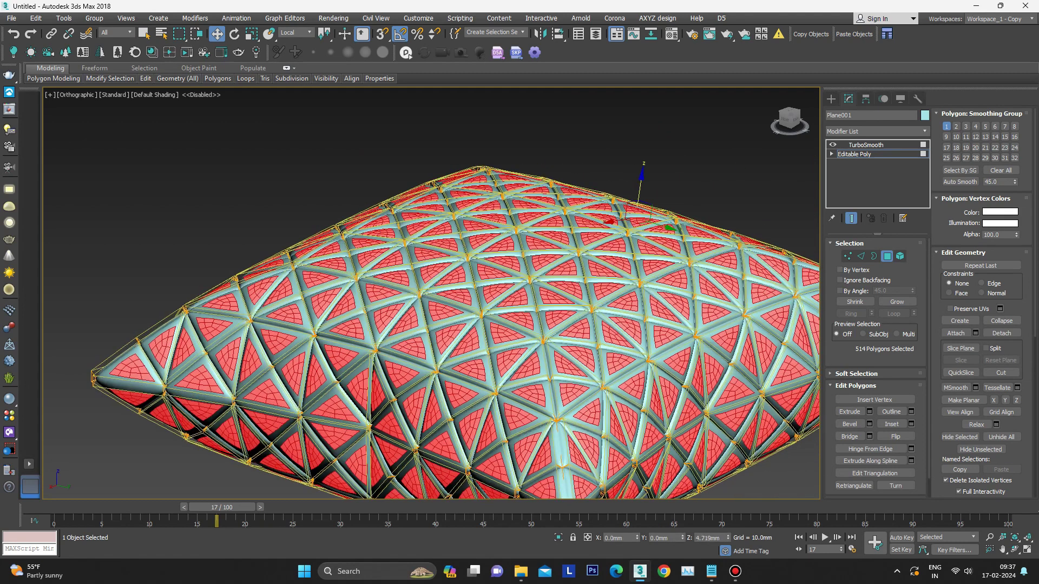
pyautogui.hotkey('ctrl', 'z')
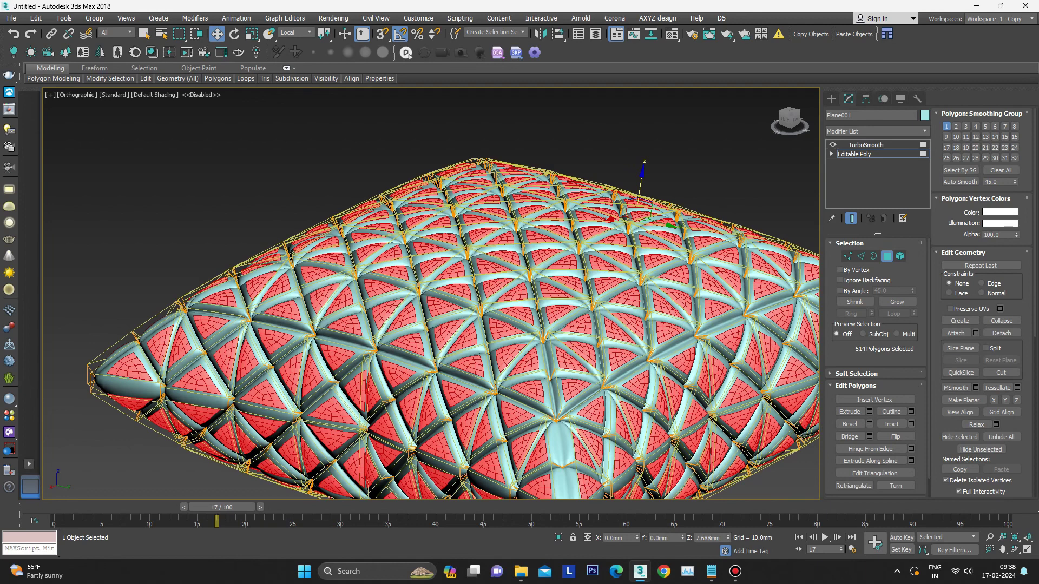
pyautogui.keyDown('alt'); pyautogui.moveTo(432, 292); pyautogui.dragTo(379, 244, button='middle'); pyautogui.keyUp('alt')
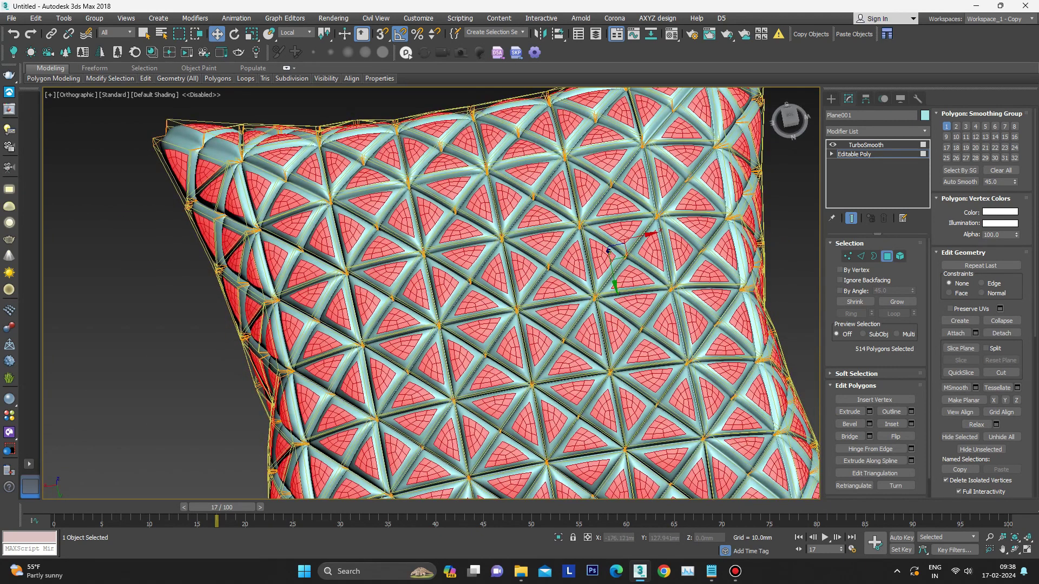
pyautogui.click(866, 145)
pyautogui.scroll(-3, 541, 292)
pyautogui.moveTo(541, 292)
pyautogui.keyDown('alt'); pyautogui.mouseDown(button='middle')
pyautogui.moveTo(541, 259)
pyautogui.moveTo(557, 311)
pyautogui.moveTo(541, 293)
pyautogui.moveTo(554, 178)
pyautogui.mouseUp(button='middle'); pyautogui.keyUp('alt')
# Step: In Top view, try tilting the pillow 60° about X, then undo it
pyautogui.press('t')
pyautogui.scroll(-5, 481, 325)
pyautogui.scroll(2, 481, 324)
pyautogui.moveTo(482, 324); pyautogui.dragTo(511, 300, button='middle')
pyautogui.press('e')
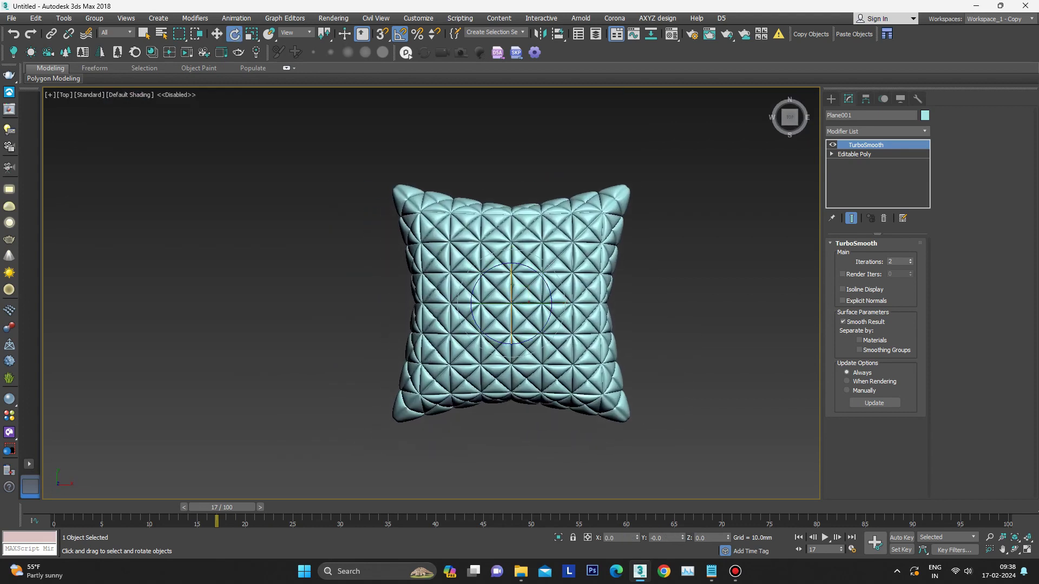
pyautogui.moveTo(511, 292); pyautogui.dragTo(511, 324)
pyautogui.hotkey('ctrl', 'z')
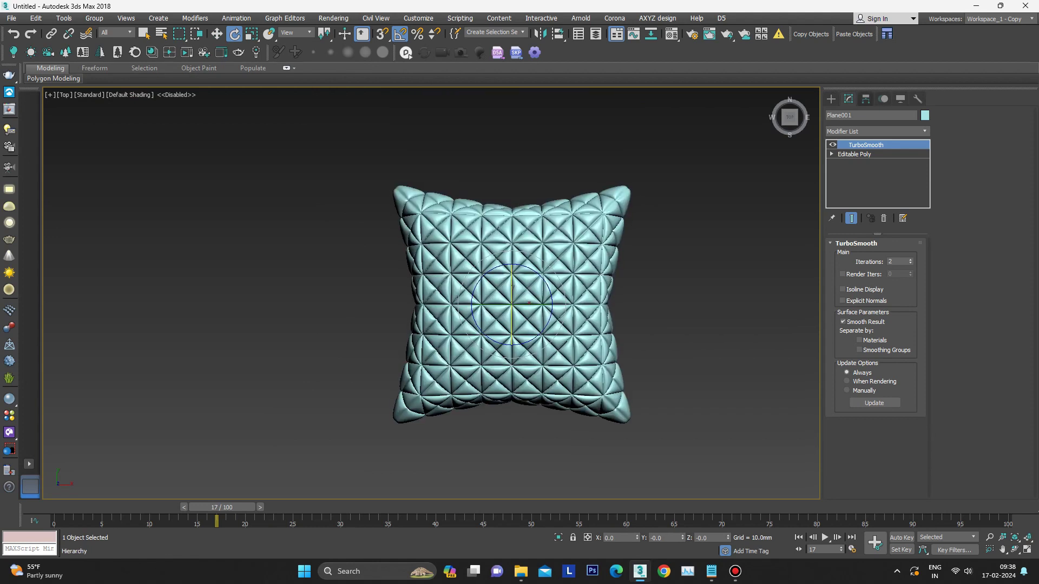
# Step: Toggle Affect Pivot Only in Hierarchy, then tilt the pillow 65° about X
pyautogui.click(865, 98)
pyautogui.click(875, 173)
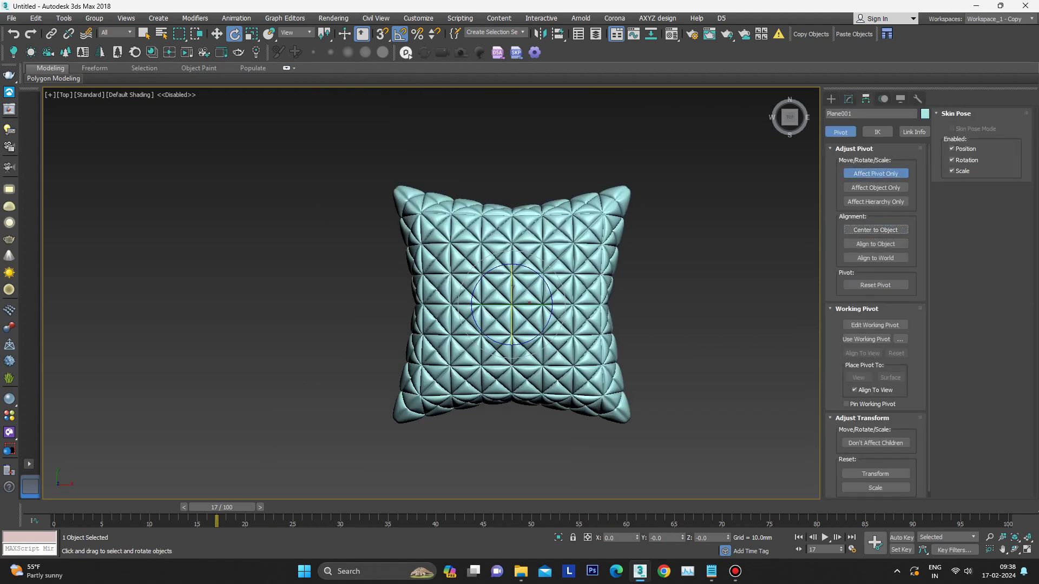
pyautogui.click(875, 173)
pyautogui.moveTo(511, 303); pyautogui.dragTo(564, 267, button='middle')
pyautogui.moveTo(581, 267); pyautogui.dragTo(581, 347)
# Step: In Front view, Shift-drag a copy of the pillow to its right
pyautogui.press('f')
pyautogui.press('z')
pyautogui.press('w')
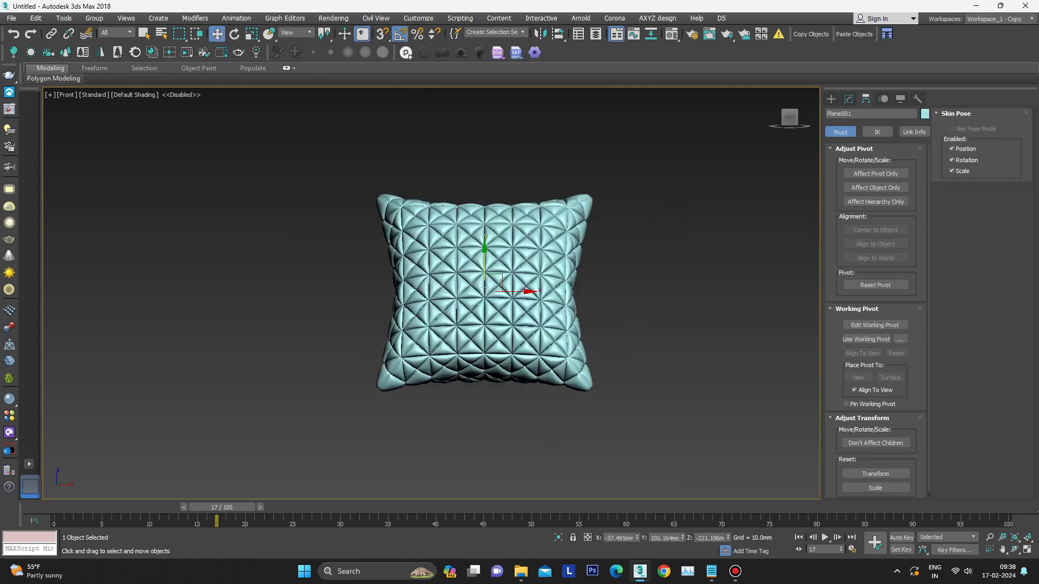
pyautogui.keyDown('shift'); pyautogui.moveTo(484, 292); pyautogui.dragTo(697, 292); pyautogui.keyUp('shift')
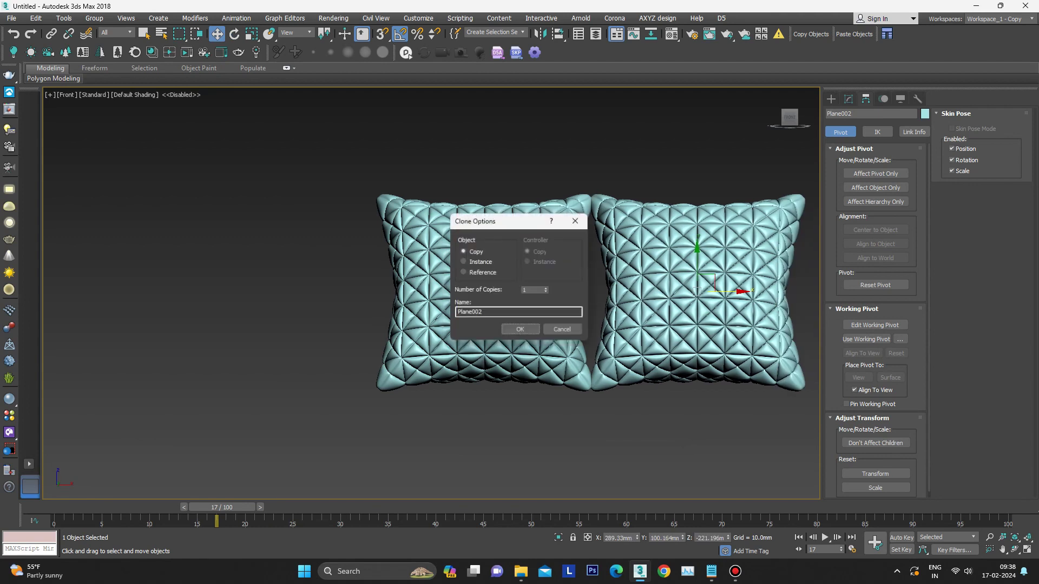
pyautogui.press('Return')
pyautogui.scroll(-3, 589, 293)
pyautogui.moveTo(590, 292)
pyautogui.keyDown('alt'); pyautogui.mouseDown(button='middle')
pyautogui.moveTo(535, 303)
pyautogui.moveTo(558, 325)
pyautogui.mouseUp(button='middle'); pyautogui.keyUp('alt')
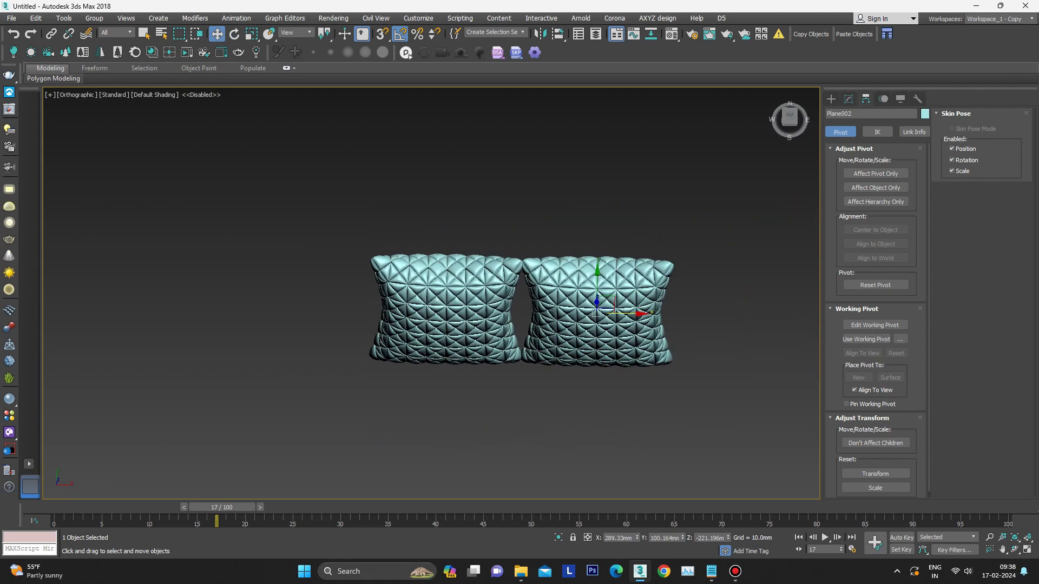
# Step: Copy a third pillow below, tilt it to -75° on X, and move it left in Top view
pyautogui.keyDown('shift'); pyautogui.moveTo(606, 303); pyautogui.dragTo(544, 417); pyautogui.keyUp('shift')
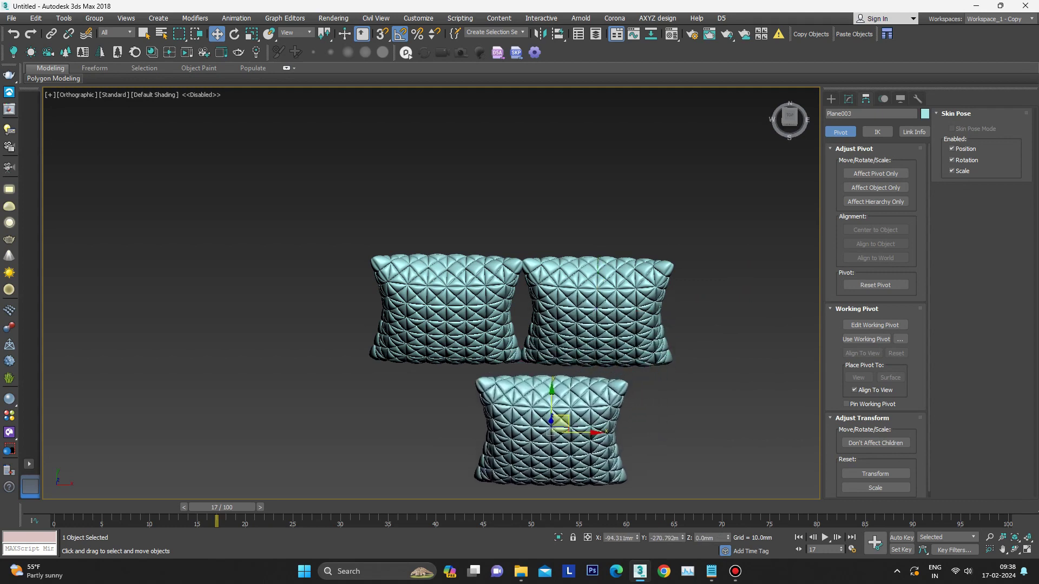
pyautogui.press('Return')
pyautogui.keyDown('alt'); pyautogui.moveTo(536, 303); pyautogui.dragTo(579, 324, button='middle'); pyautogui.keyUp('alt')
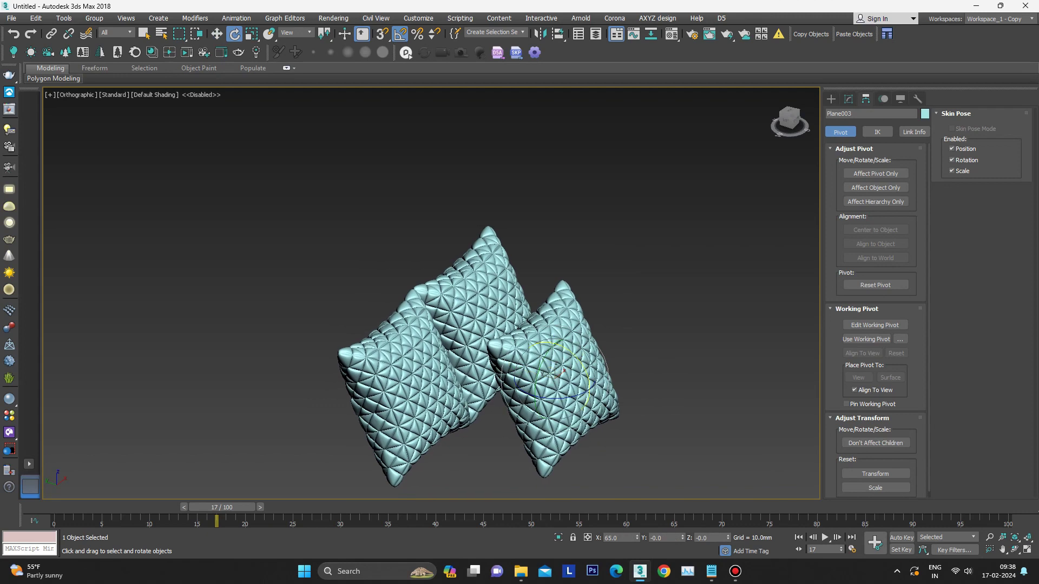
pyautogui.moveTo(558, 346); pyautogui.dragTo(574, 379)
pyautogui.moveTo(554, 378)
pyautogui.keyDown('alt'); pyautogui.mouseDown(button='middle')
pyautogui.moveTo(554, 346)
pyautogui.moveTo(555, 422)
pyautogui.mouseUp(button='middle'); pyautogui.keyUp('alt')
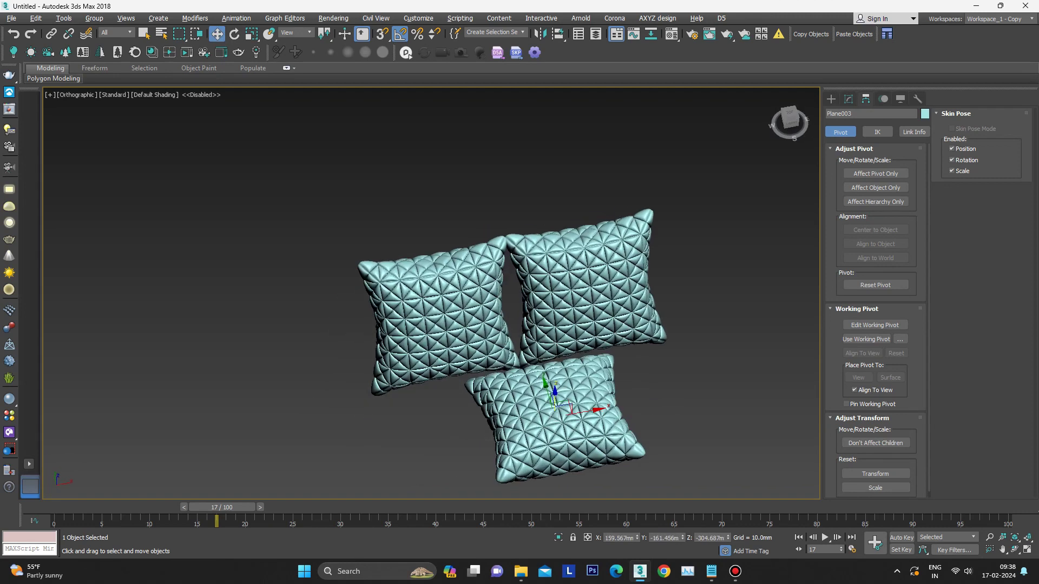
pyautogui.press('t')
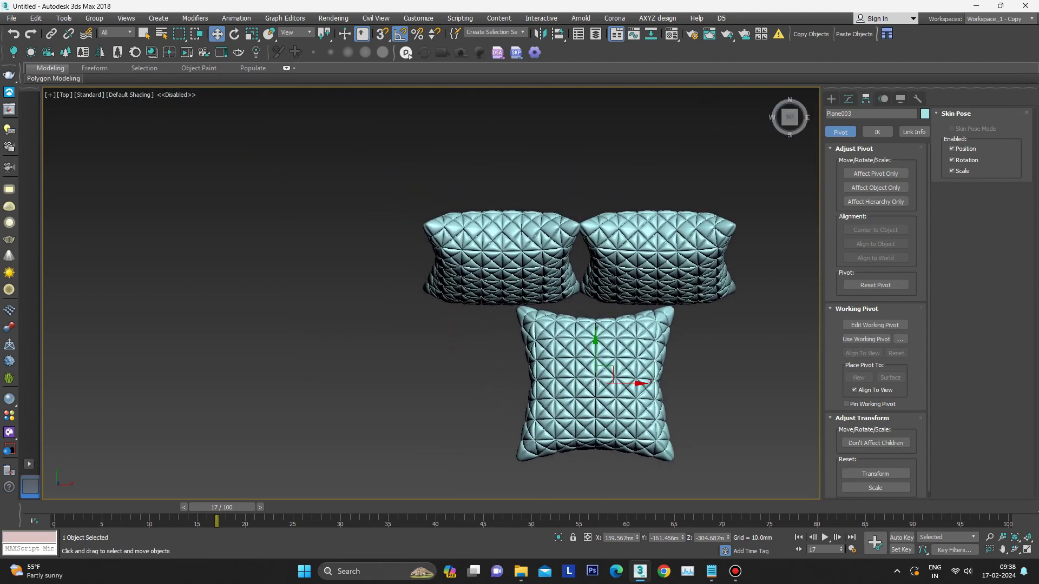
pyautogui.moveTo(595, 382)
pyautogui.mouseDown()
pyautogui.moveTo(455, 377)
pyautogui.moveTo(494, 346)
pyautogui.moveTo(761, 361)
pyautogui.mouseUp()
# Step: Clone a pillow turned 45° and move the copy to the right
pyautogui.press('Return')
pyautogui.press('w')
pyautogui.moveTo(595, 270); pyautogui.dragTo(575, 292, button='middle')
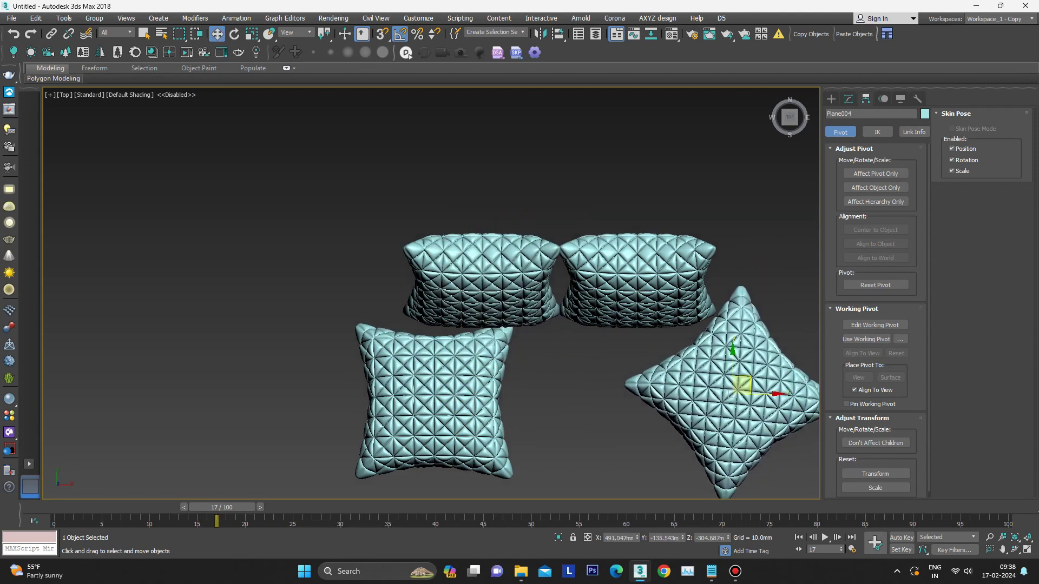
# Step: Copy another pillow down-left, tilt it to 30° on X, and move it back along Y
pyautogui.keyDown('shift'); pyautogui.moveTo(645, 273); pyautogui.dragTo(580, 346); pyautogui.keyUp('shift')
pyautogui.press('Return')
pyautogui.moveTo(571, 354)
pyautogui.keyDown('alt'); pyautogui.mouseDown(button='middle')
pyautogui.moveTo(571, 281)
pyautogui.moveTo(541, 249)
pyautogui.mouseUp(button='middle'); pyautogui.keyUp('alt')
pyautogui.moveTo(606, 299); pyautogui.dragTo(607, 303)
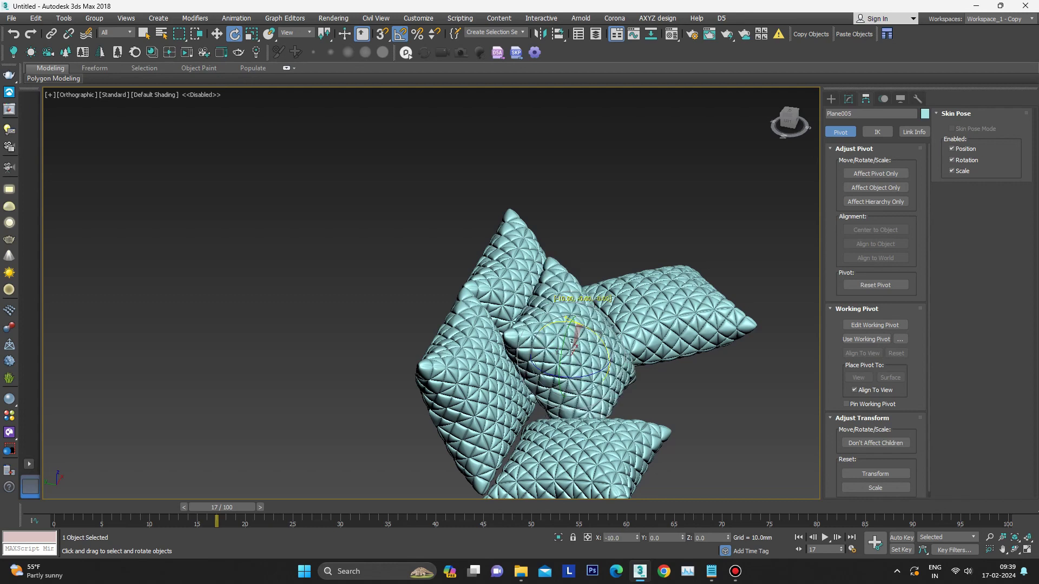
pyautogui.moveTo(607, 299)
pyautogui.keyDown('alt'); pyautogui.mouseDown(button='middle')
pyautogui.moveTo(595, 299)
pyautogui.moveTo(617, 292)
pyautogui.mouseUp(button='middle'); pyautogui.keyUp('alt')
pyautogui.moveTo(617, 292); pyautogui.dragTo(600, 298)
pyautogui.keyDown('alt'); pyautogui.moveTo(600, 298); pyautogui.dragTo(584, 303, button='middle'); pyautogui.keyUp('alt')
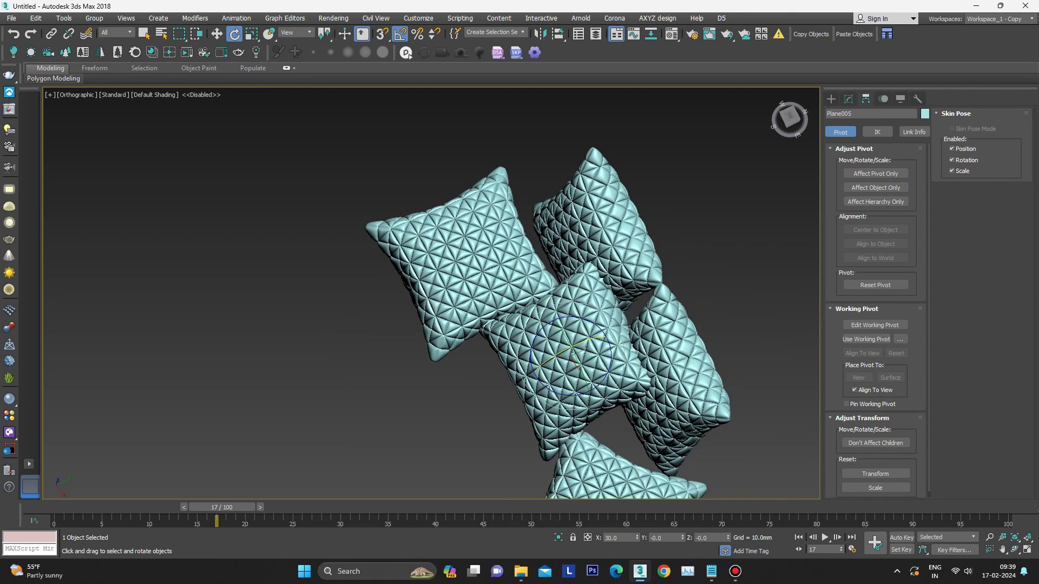
pyautogui.moveTo(595, 344); pyautogui.dragTo(584, 351)
pyautogui.keyDown('alt'); pyautogui.moveTo(584, 351); pyautogui.dragTo(562, 352, button='middle'); pyautogui.keyUp('alt')
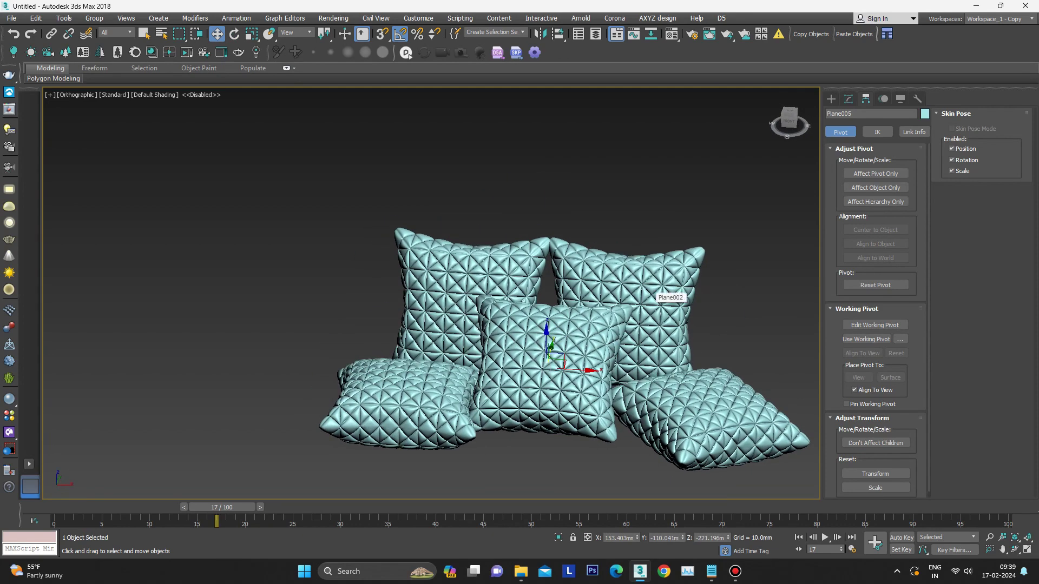